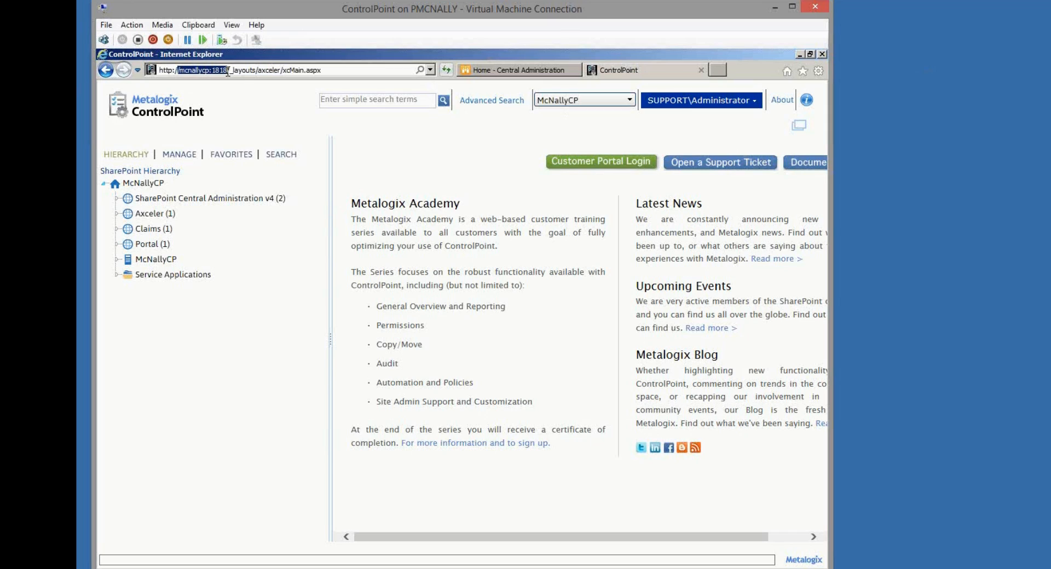
left_click(228, 71)
left_click_drag(181, 72, 208, 70)
left_click(230, 70)
key("shift+End")
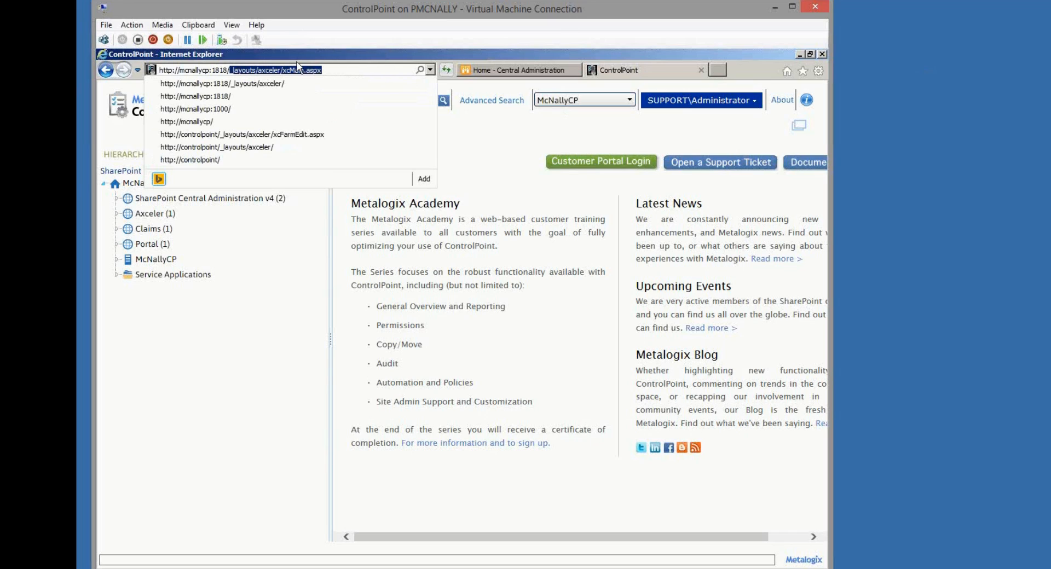
left_click(345, 67)
left_click(346, 58)
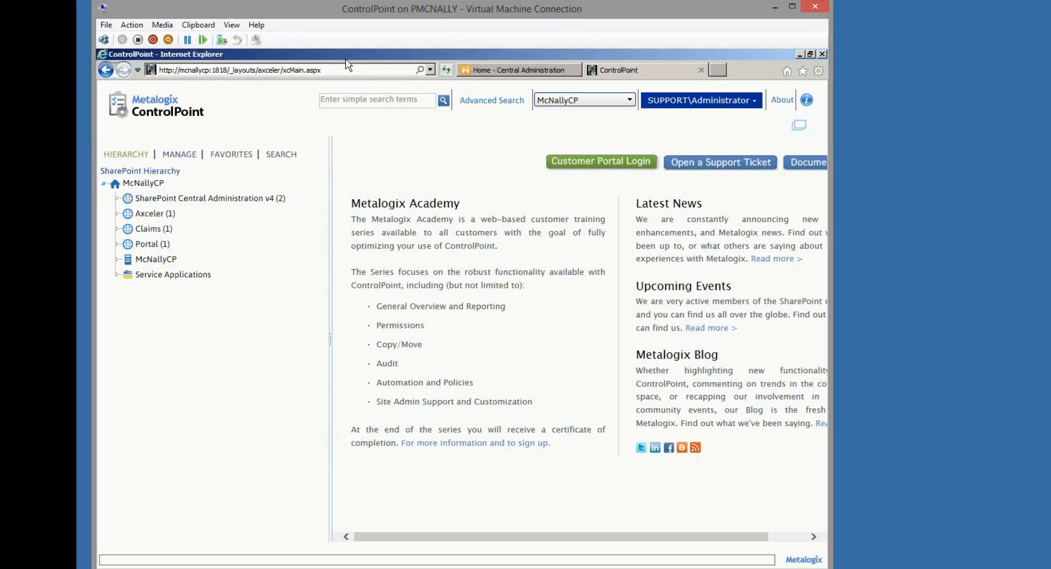
- Open the alternate access mappings in Central Administration and show only the Axceler collection
left_click(475, 71)
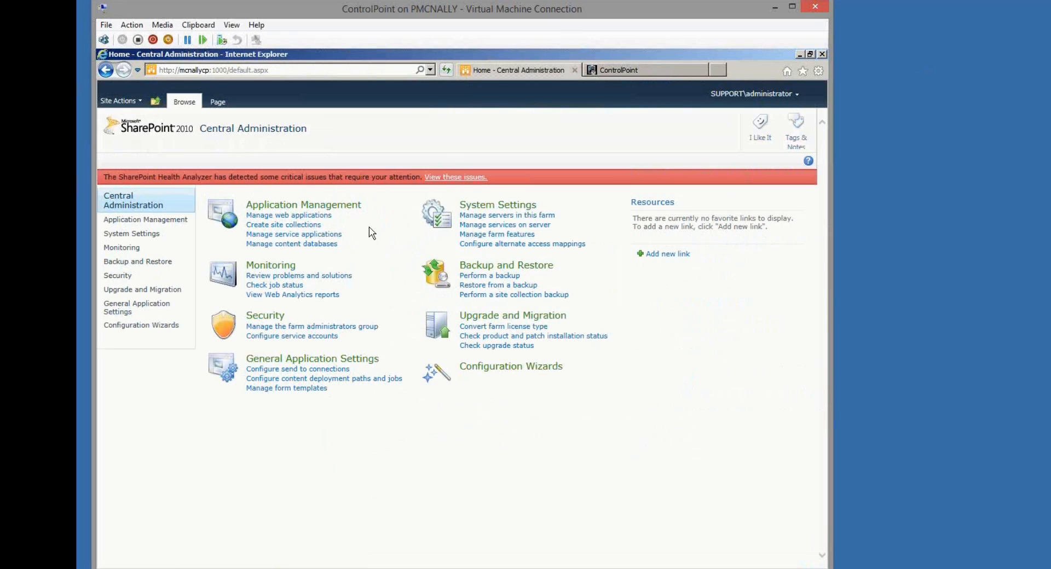
left_click(548, 248)
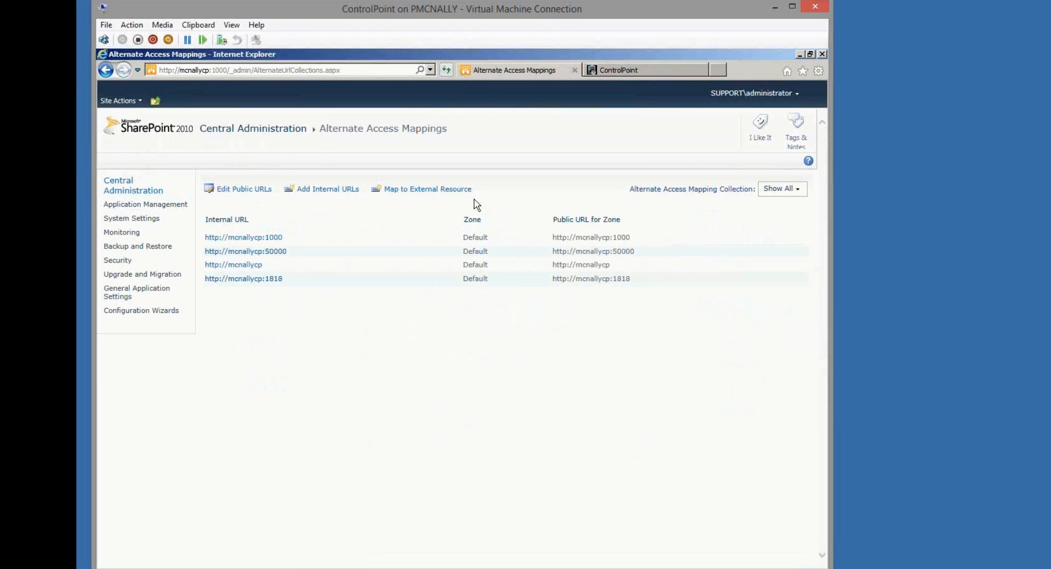
left_click(793, 193)
left_click(764, 205)
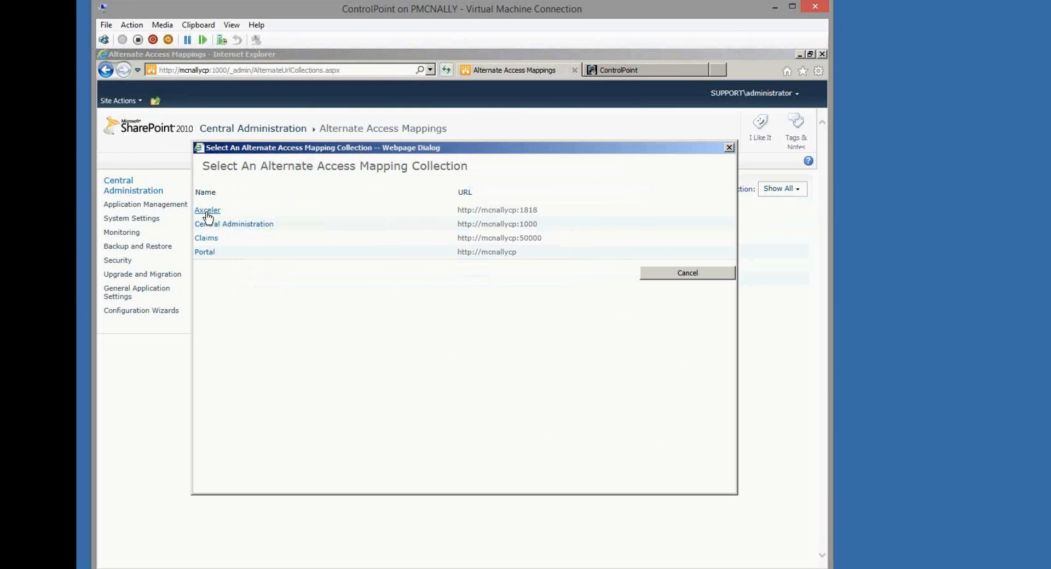
left_click(207, 210)
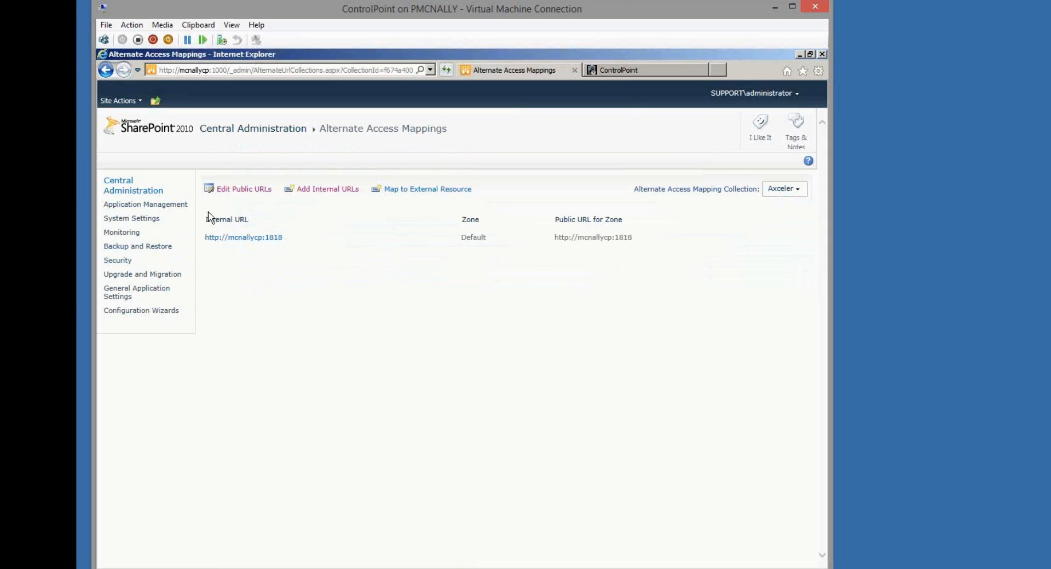
left_click(235, 192)
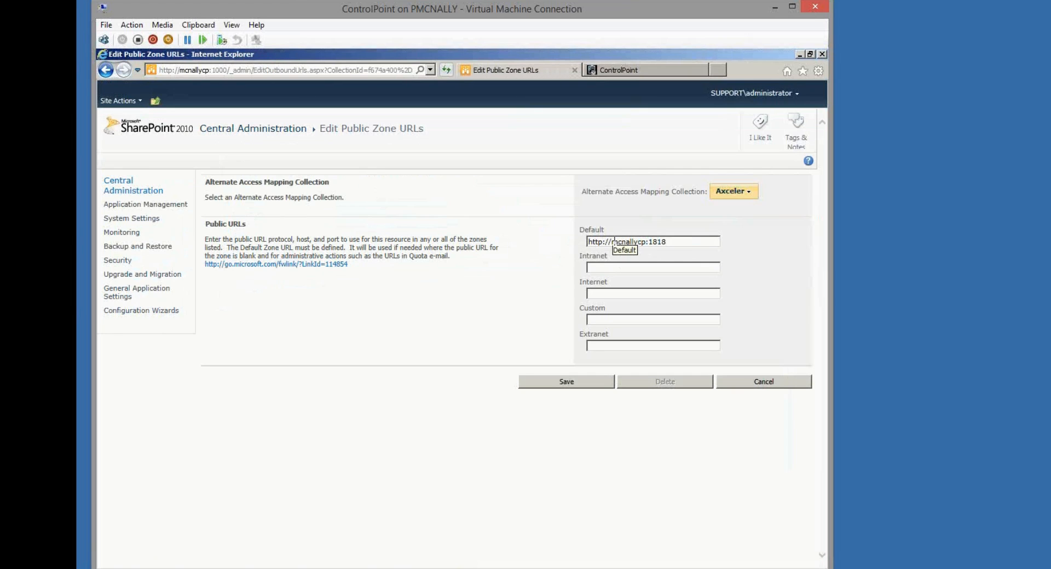
left_click_drag(611, 241, 686, 249)
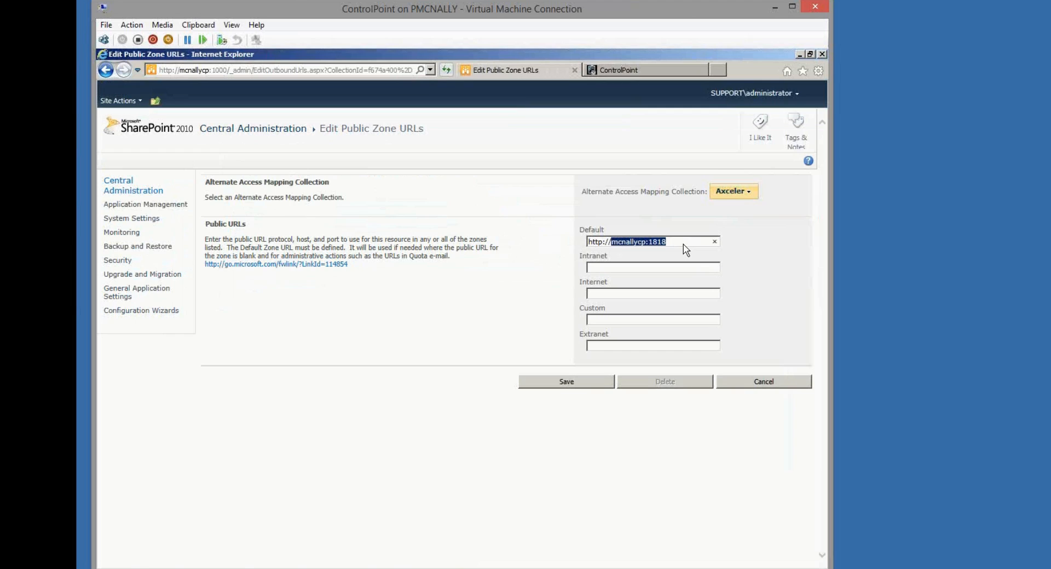
type("controlpoint")
left_click(597, 383)
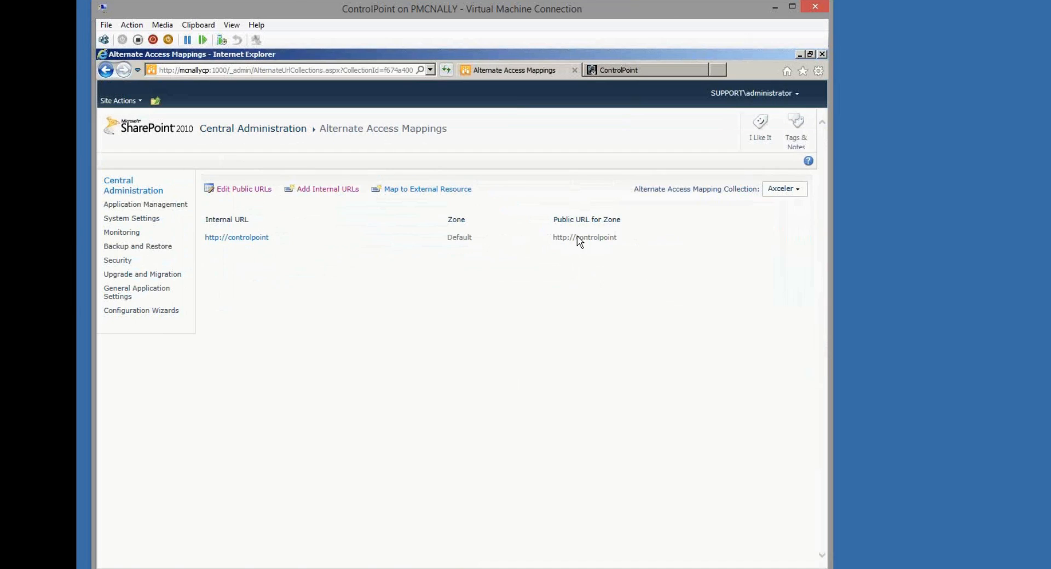
triple_click(614, 237)
left_click(491, 239)
left_click(310, 188)
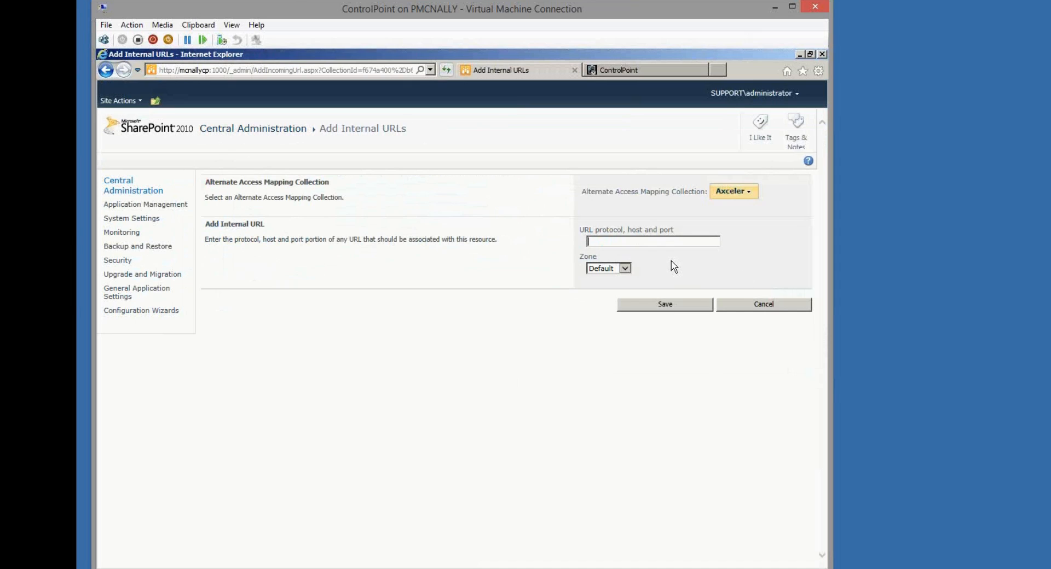
type("http://mcnallycp:1818")
left_click(650, 308)
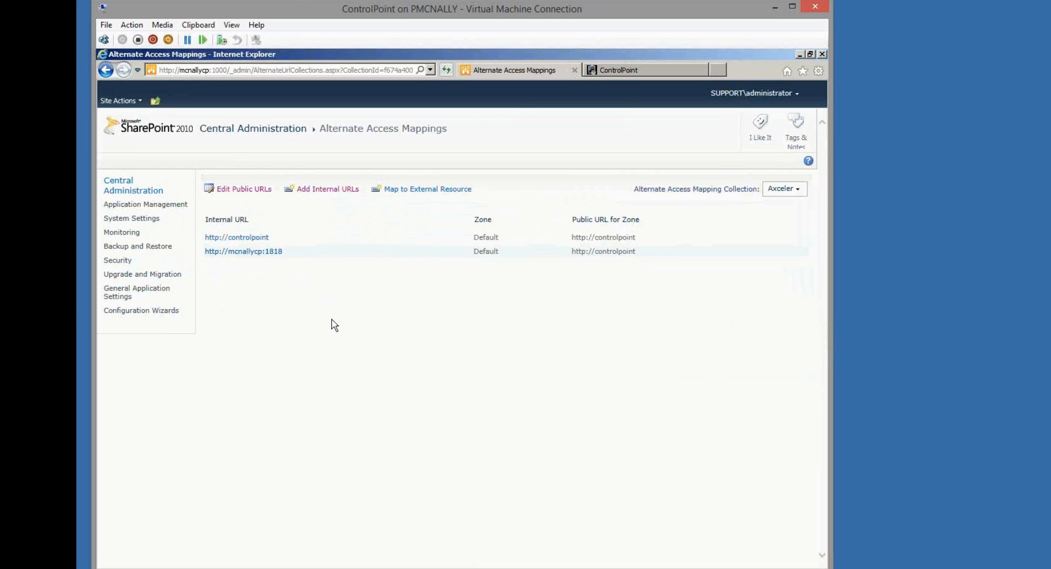
- Switch to IIS Manager and select the Axceler site under the MCNALLYCP server
left_click(230, 568)
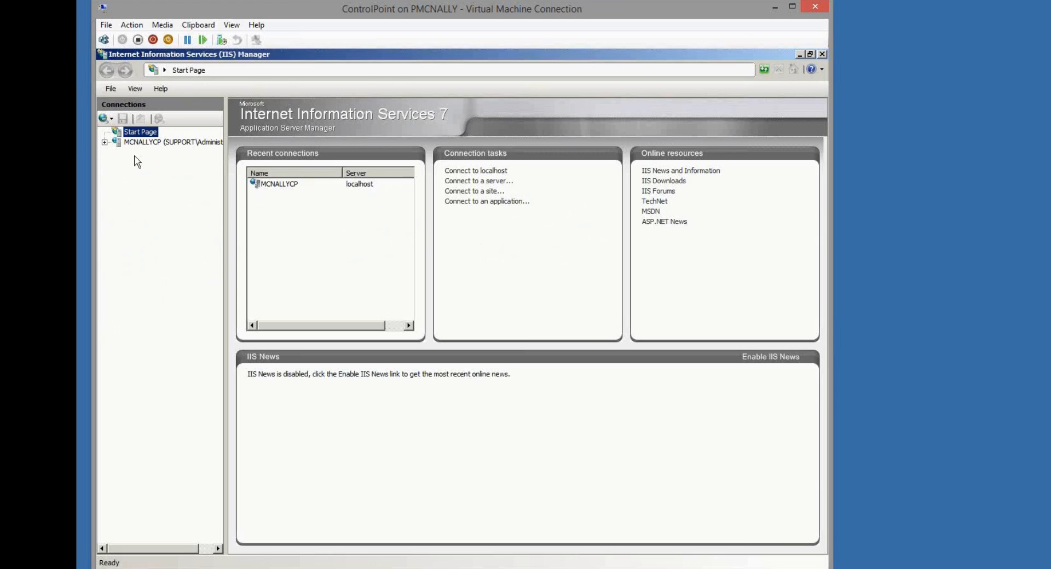
left_click(104, 141)
left_click(116, 163)
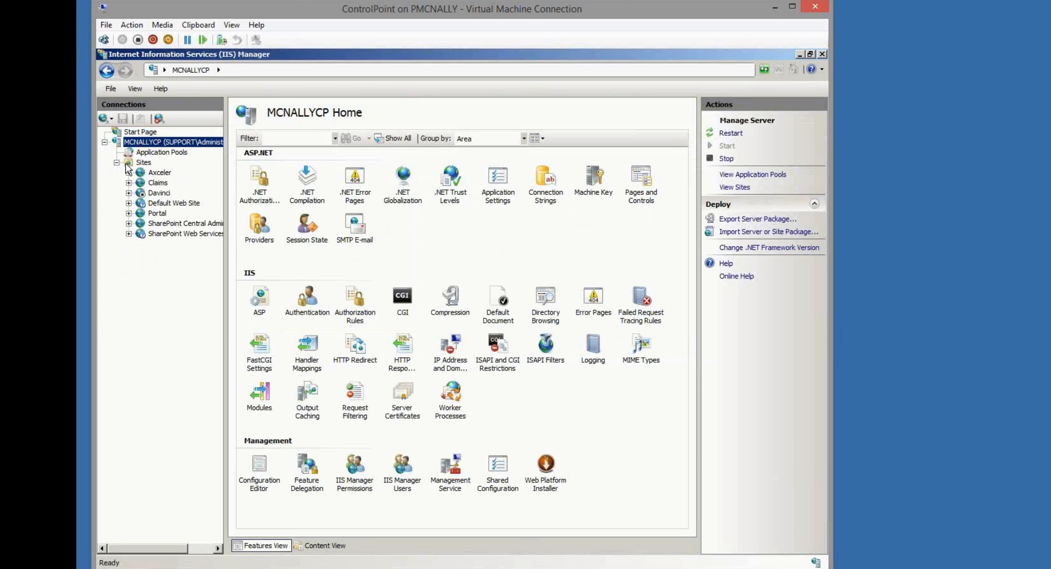
left_click(159, 174)
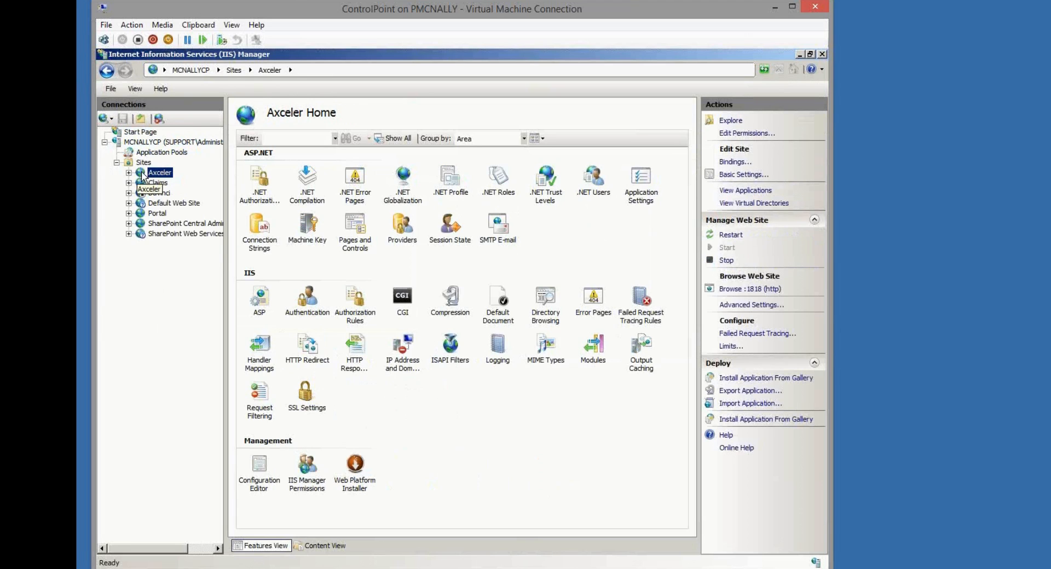
- Add an http binding with host name controlpoint on port 80 to the Axceler site
left_click(731, 163)
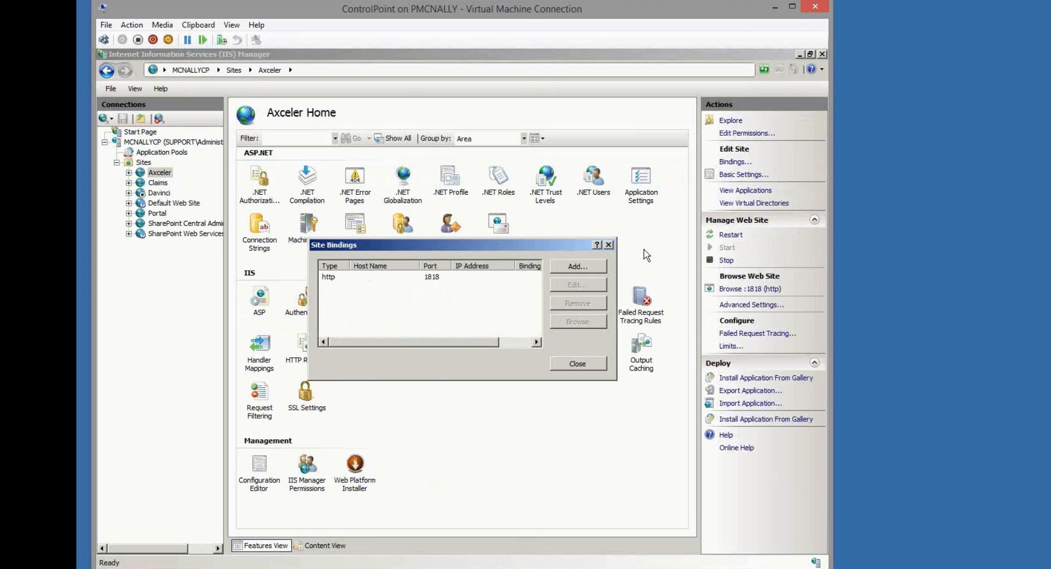
left_click(590, 264)
left_click(449, 304)
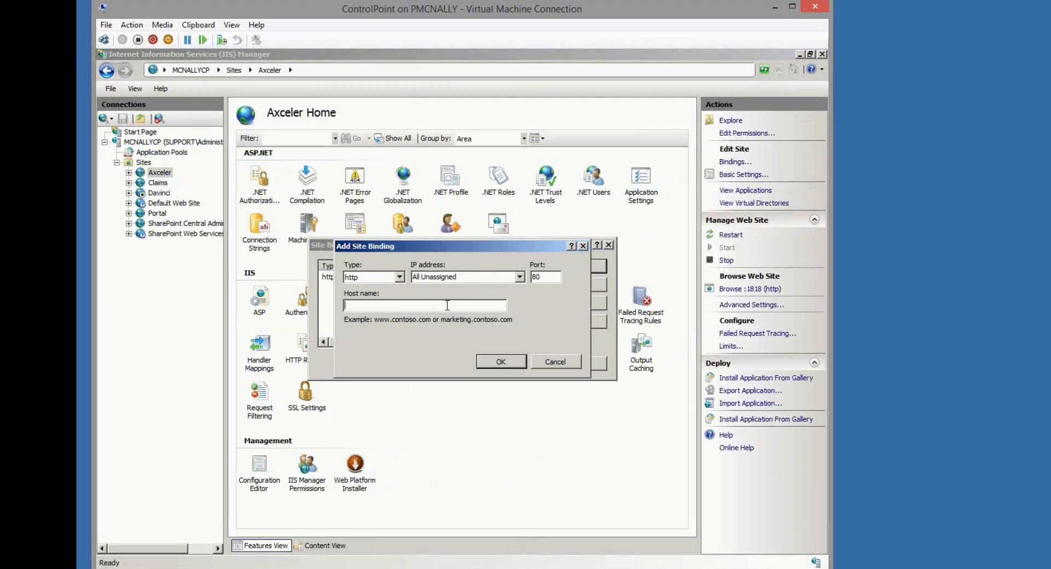
type("controlpoint")
left_click(509, 358)
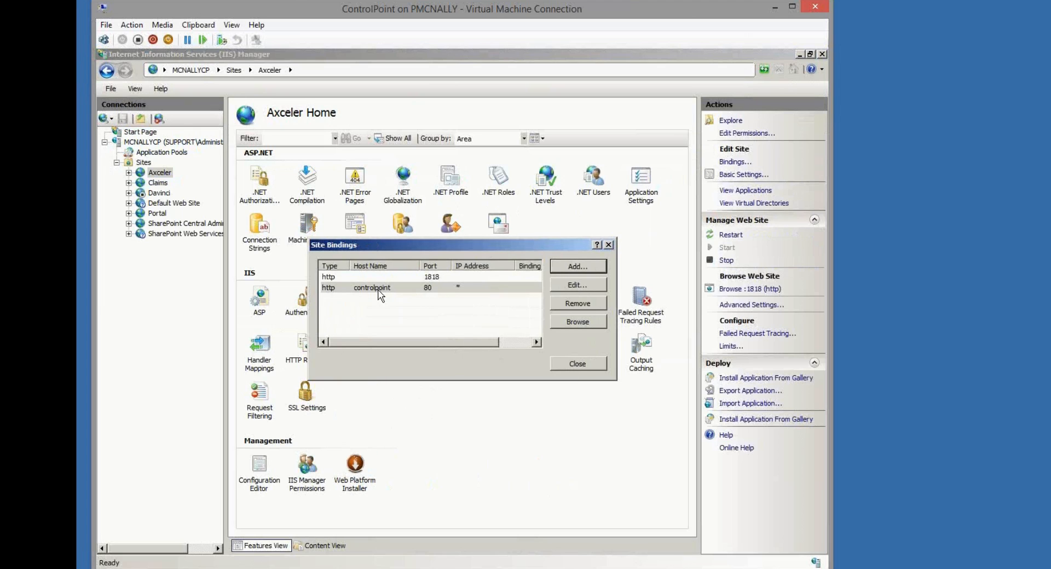
left_click(566, 366)
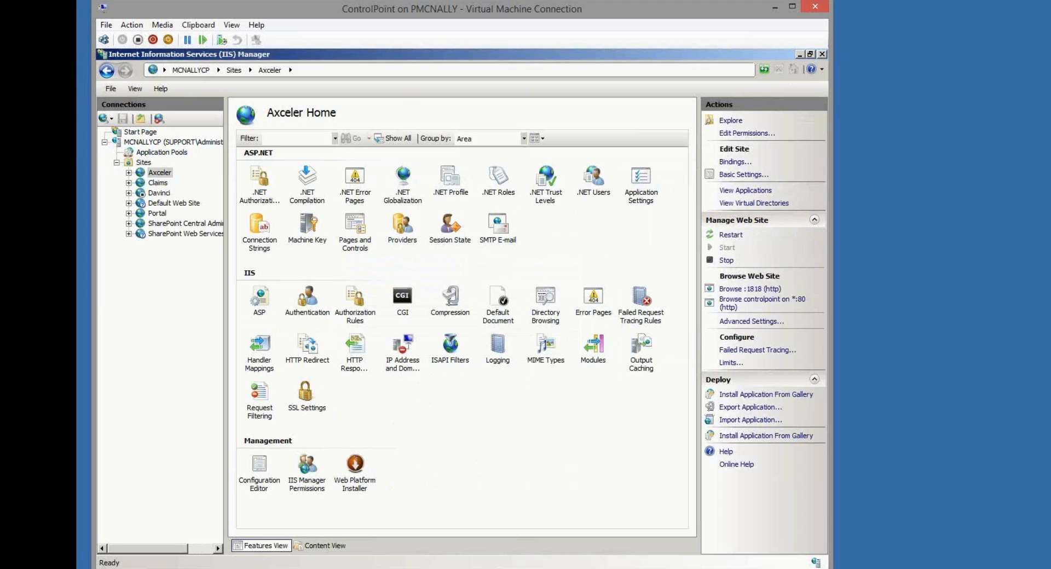
left_click(312, 568)
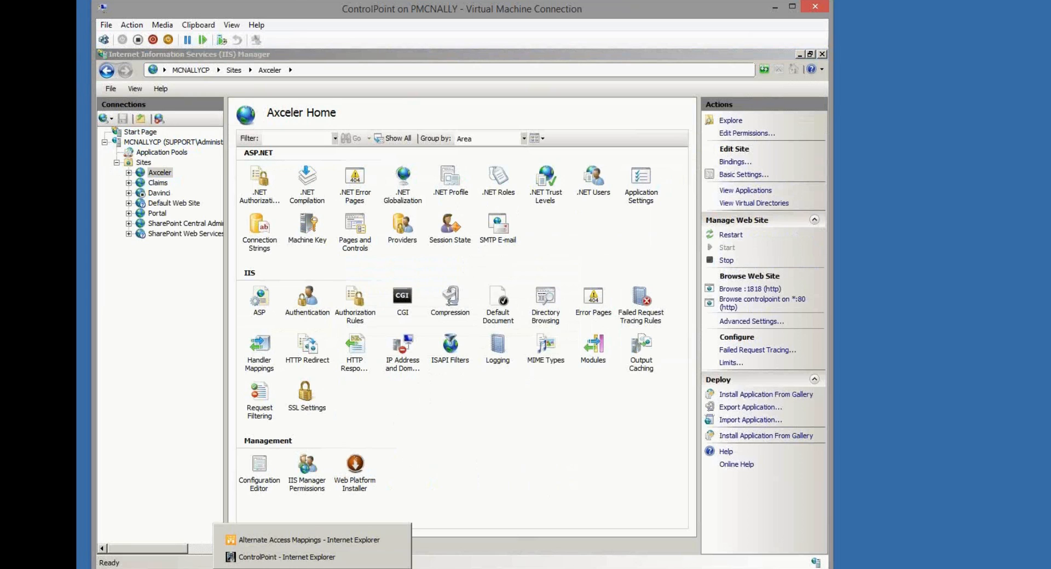
left_click(308, 564)
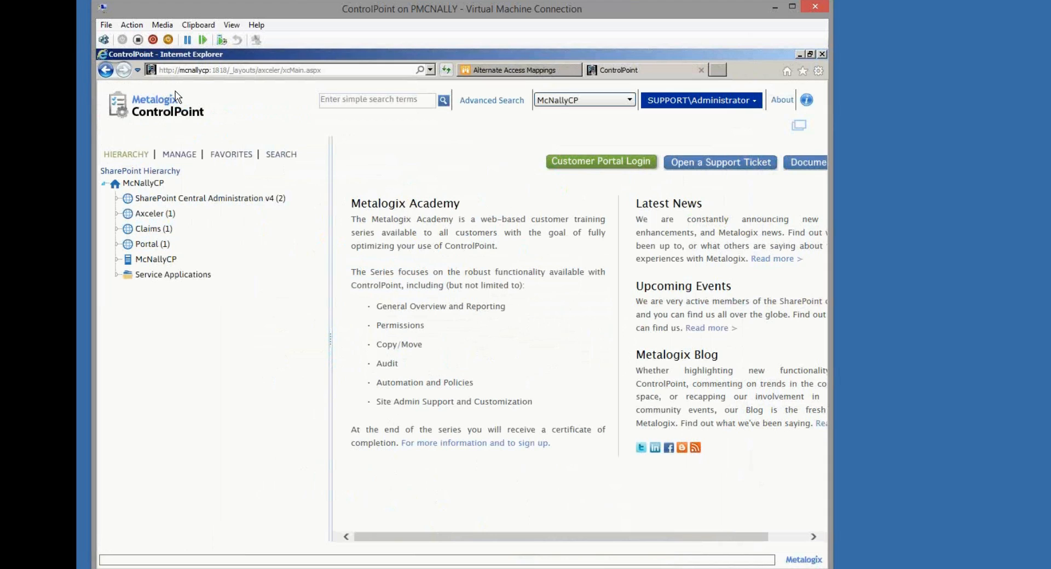
left_click(180, 70)
left_click_drag(180, 70, 364, 67)
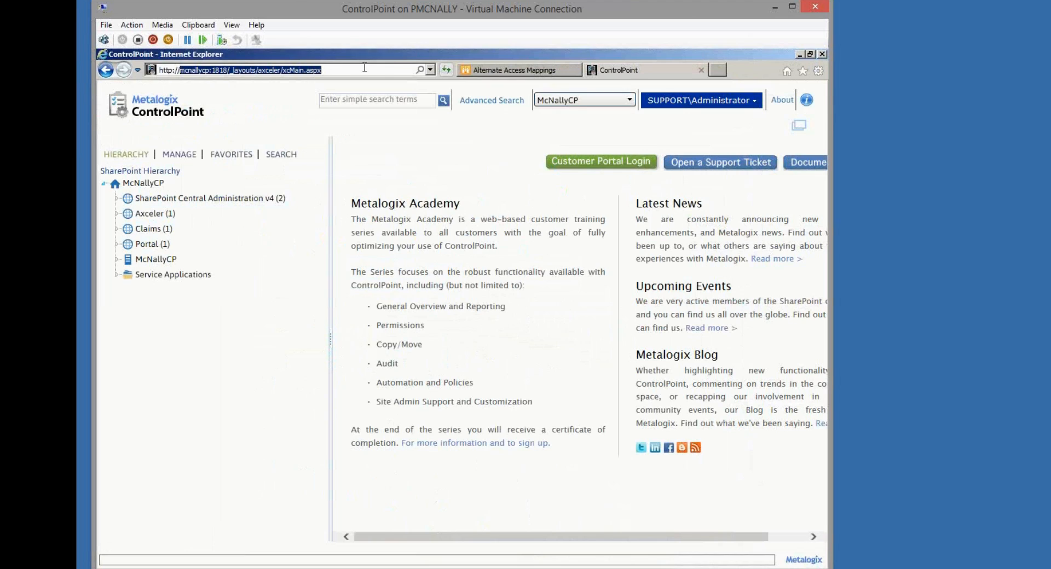
type("controlpoint/")
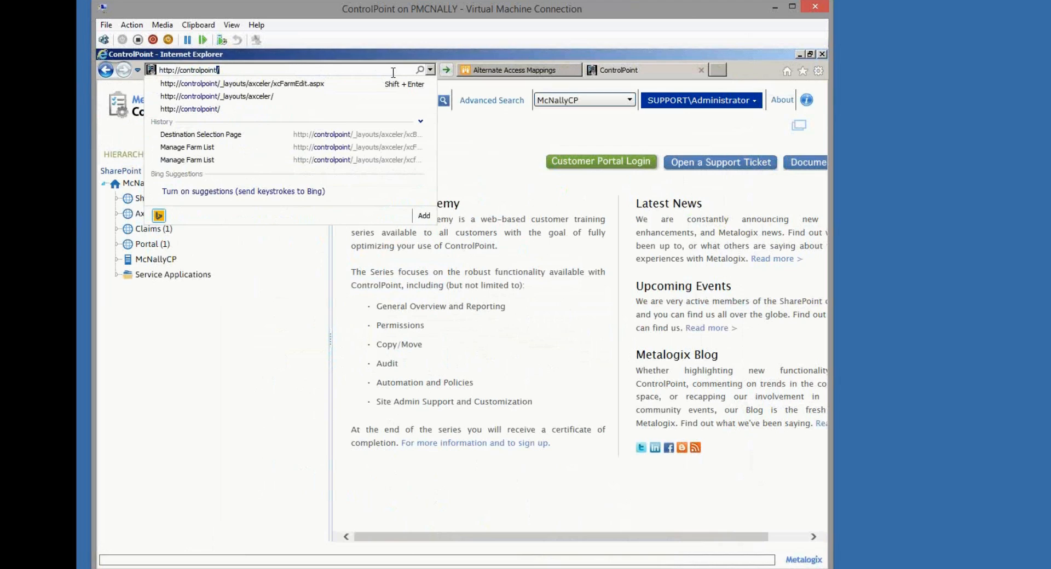
key("Return")
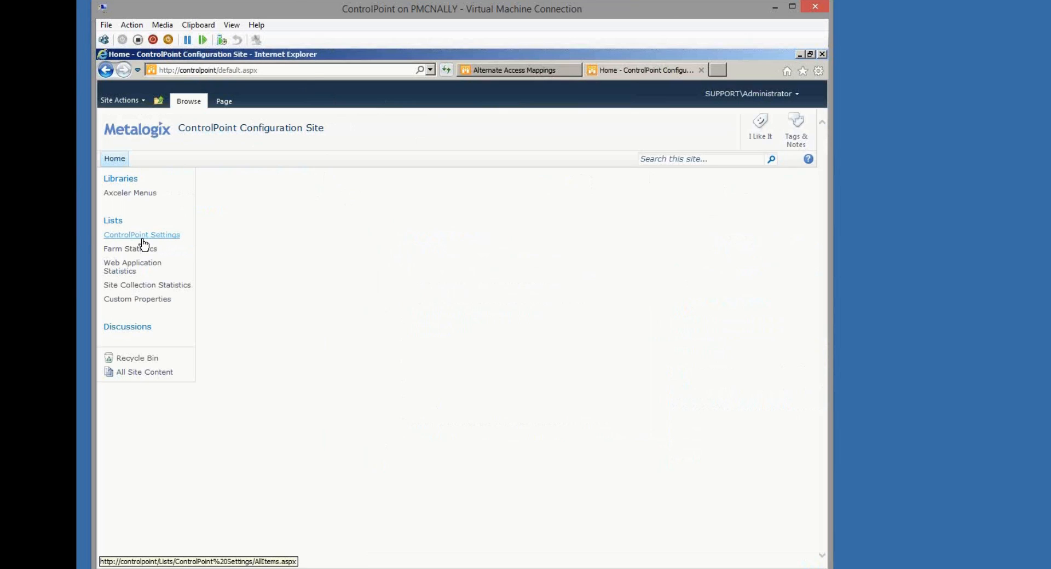
- Open the ControlPoint Settings list and expand the Miscellaneous and Custom category to read the INBOUNDCONTROLPOINTURL description
left_click(127, 236)
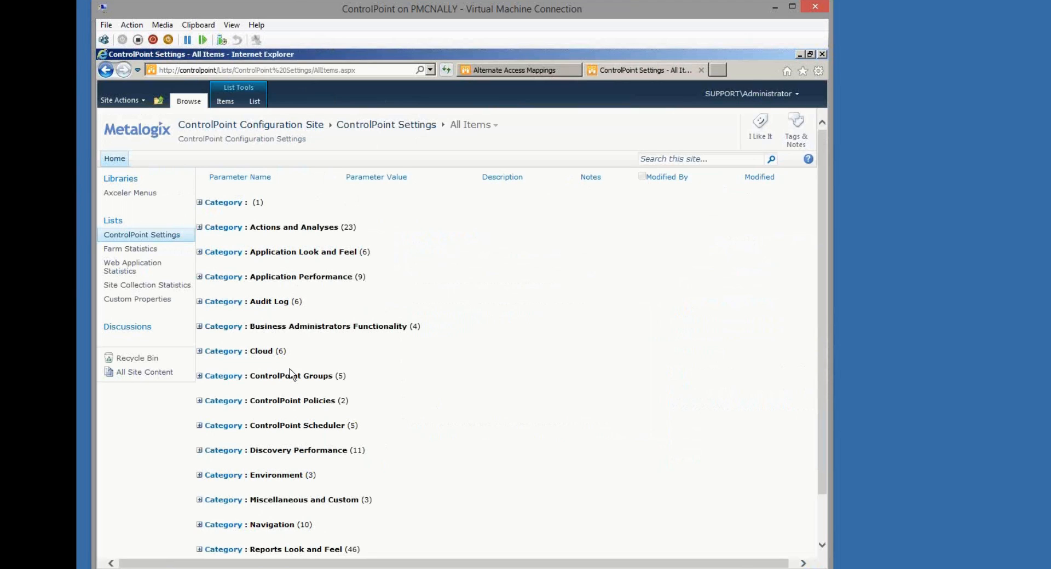
scroll(290, 373, "down", 1)
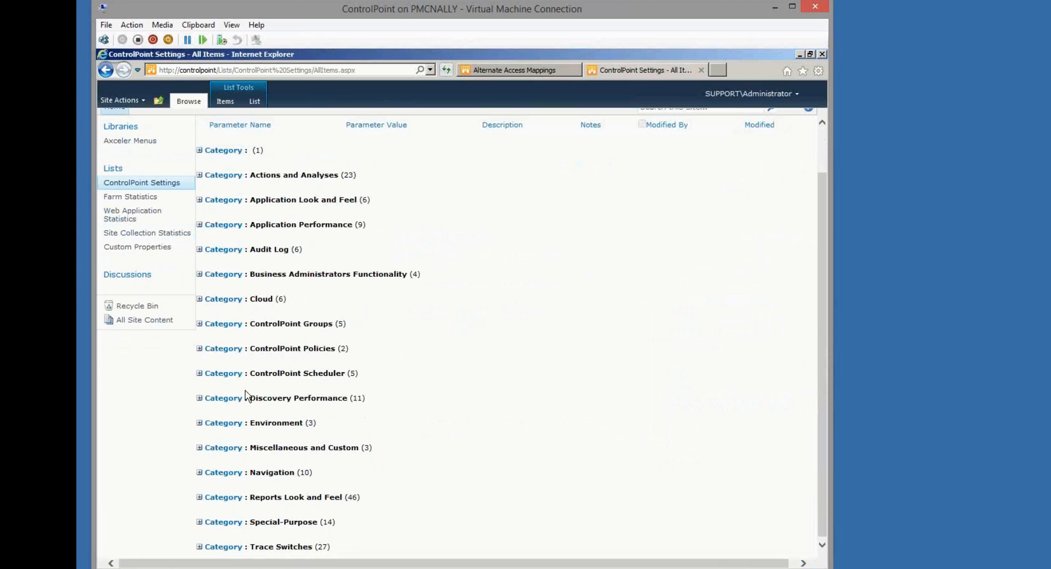
left_click(198, 449)
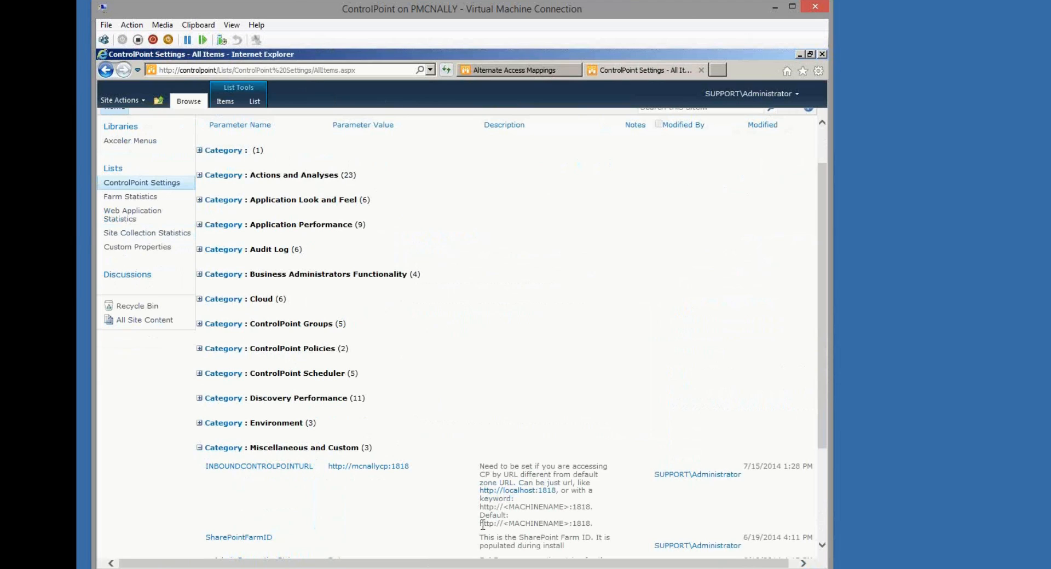
left_click_drag(604, 519, 595, 524)
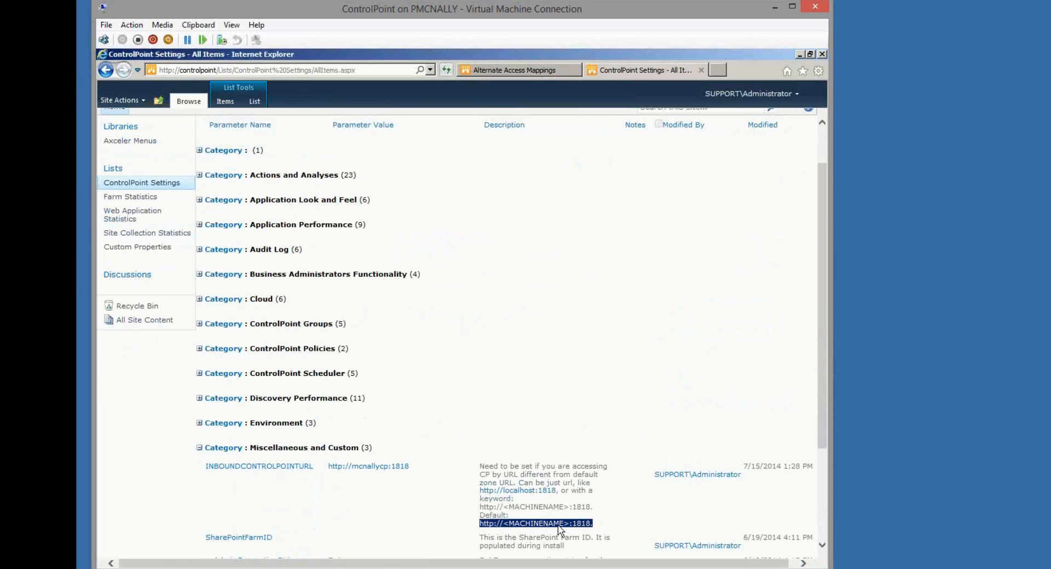
left_click(564, 524)
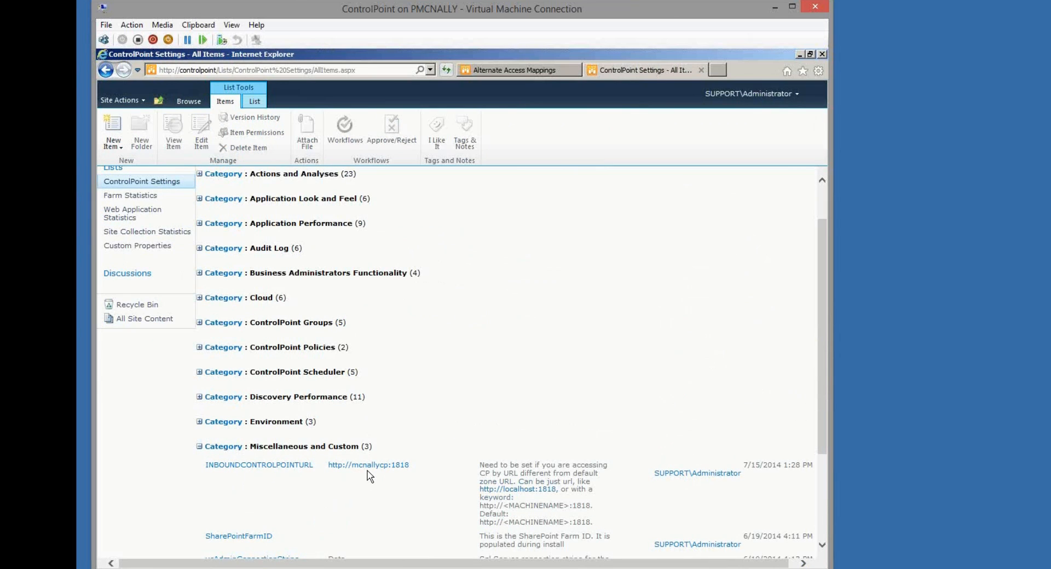
left_click(319, 492)
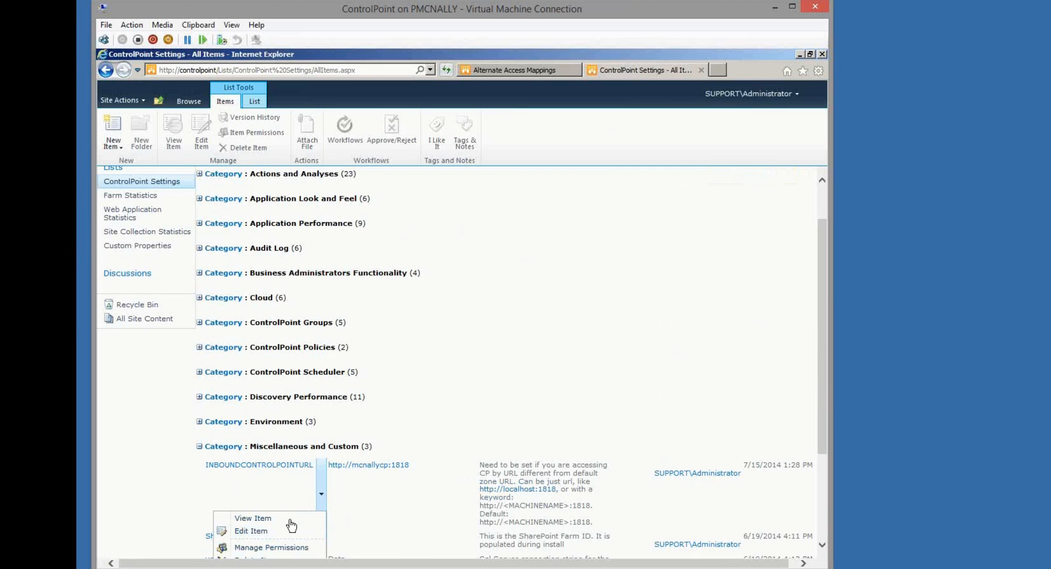
left_click(289, 533)
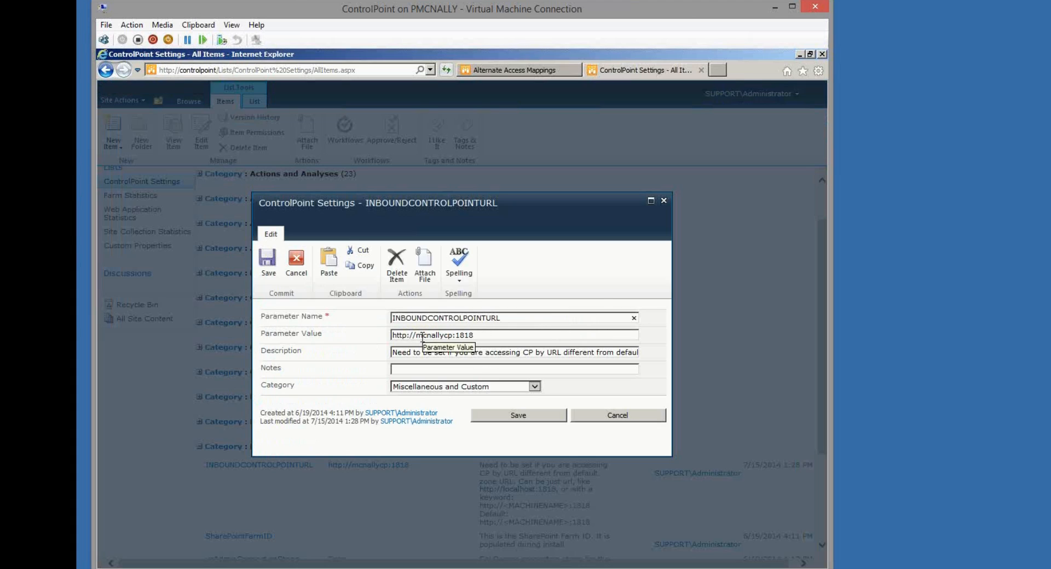
left_click_drag(418, 336, 519, 335)
type("contro")
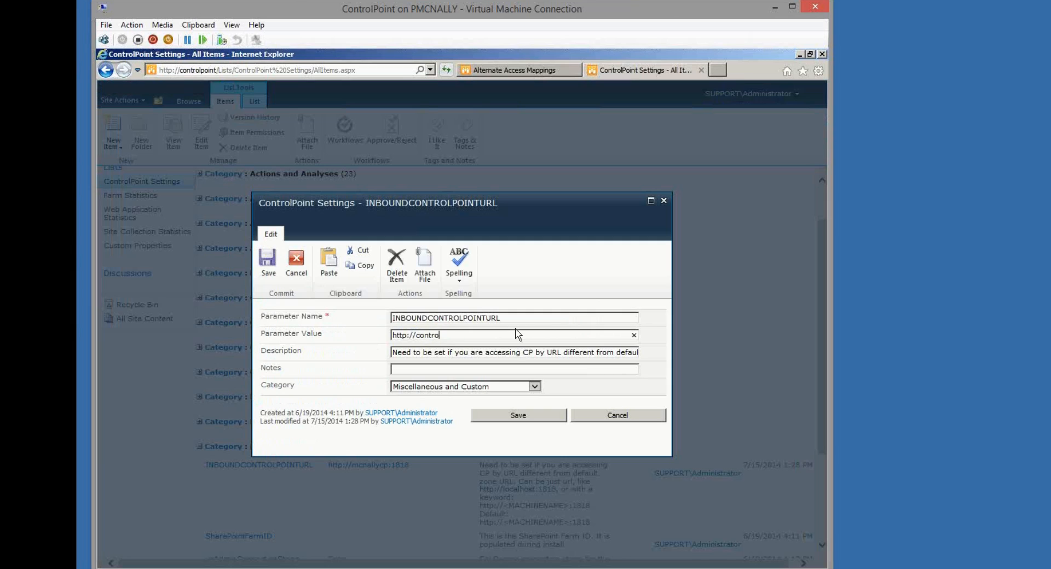
type("lpoint")
left_click(530, 423)
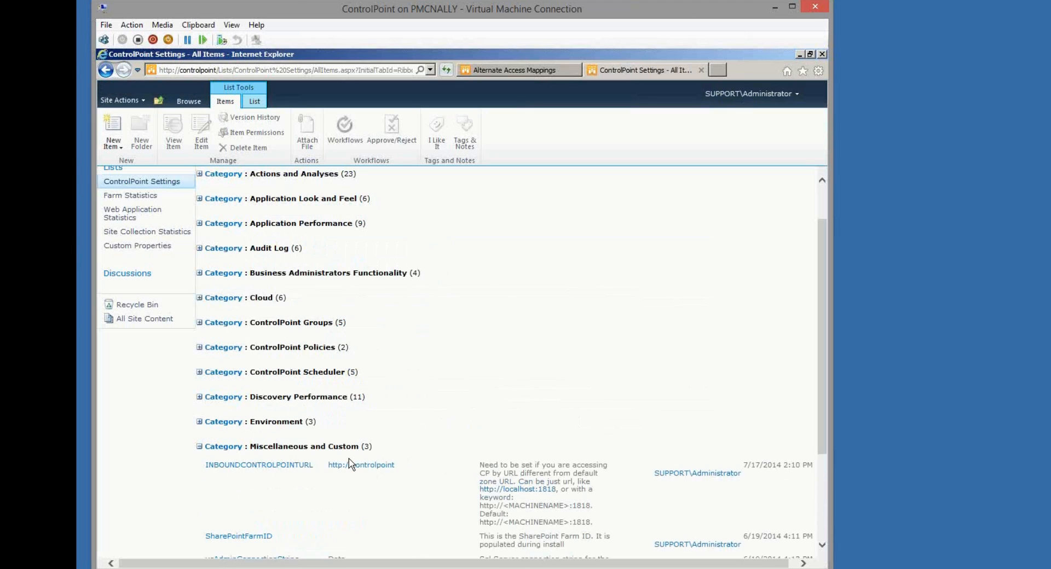
left_click(239, 71)
left_click_drag(167, 70, 450, 70)
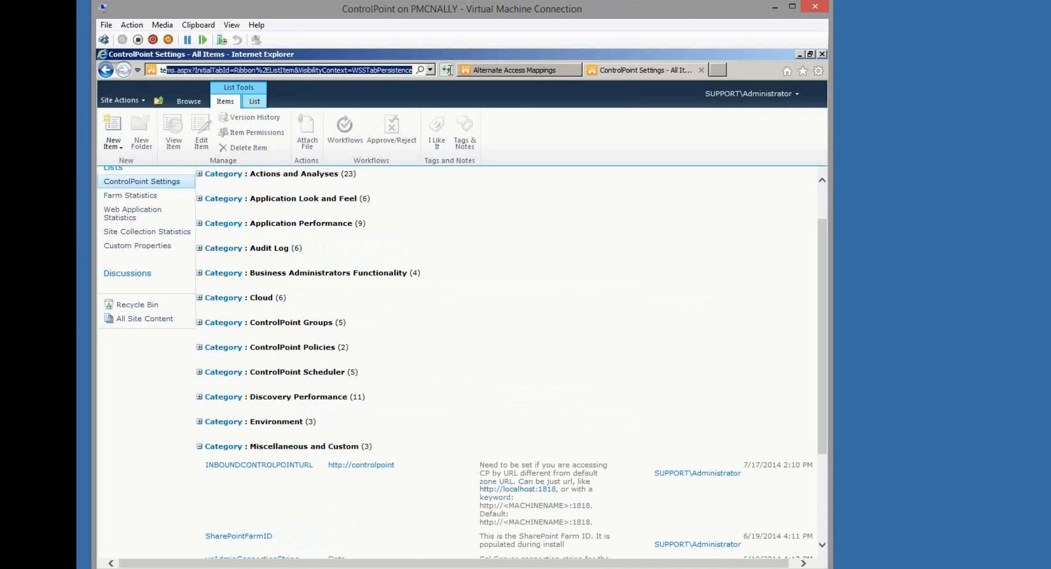
key("BackSpace")
key("BackSpace")
key("BackSpace")
key("BackSpace")
key("BackSpace")
key("BackSpace")
key("BackSpace")
key("BackSpace")
key("BackSpace")
key("BackSpace")
key("BackSpace")
key("BackSpace")
key("BackSpace")
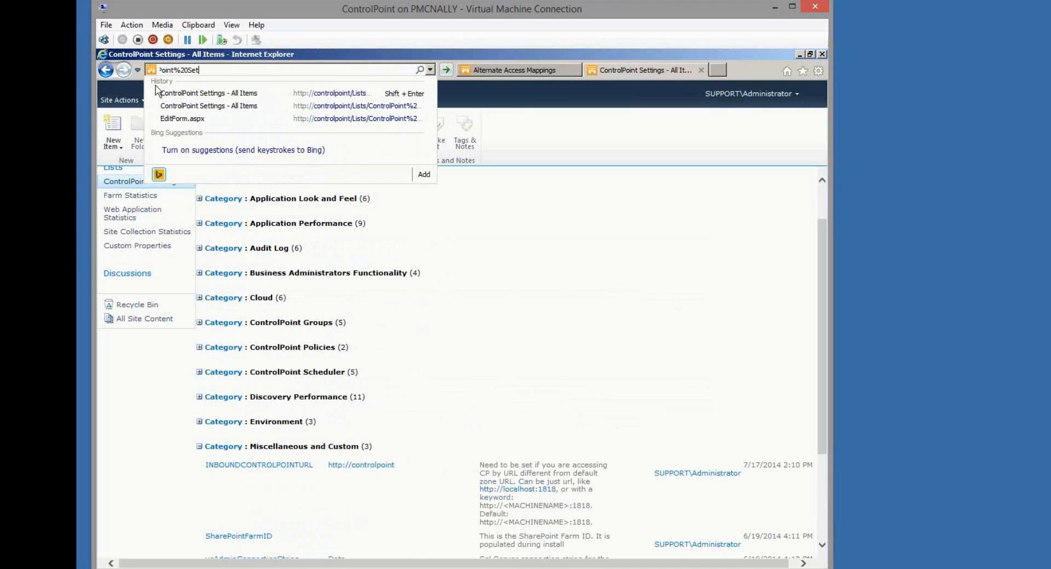
key("BackSpace")
key("BackSpace")
key("BackSpace")
key("BackSpace")
key("BackSpace")
key("BackSpace")
key("BackSpace")
key("BackSpace")
key("BackSpace")
key("BackSpace")
key("BackSpace")
key("BackSpace")
key("BackSpace")
key("BackSpace")
key("BackSpace")
key("BackSpace")
key("BackSpace")
key("BackSpace")
key("BackSpace")
key("BackSpace")
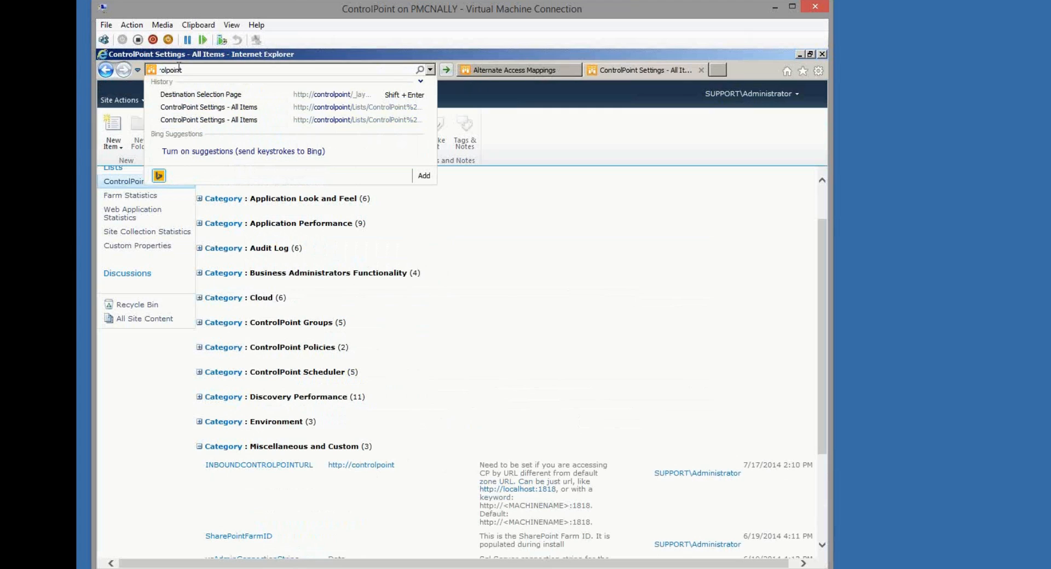
key("Return")
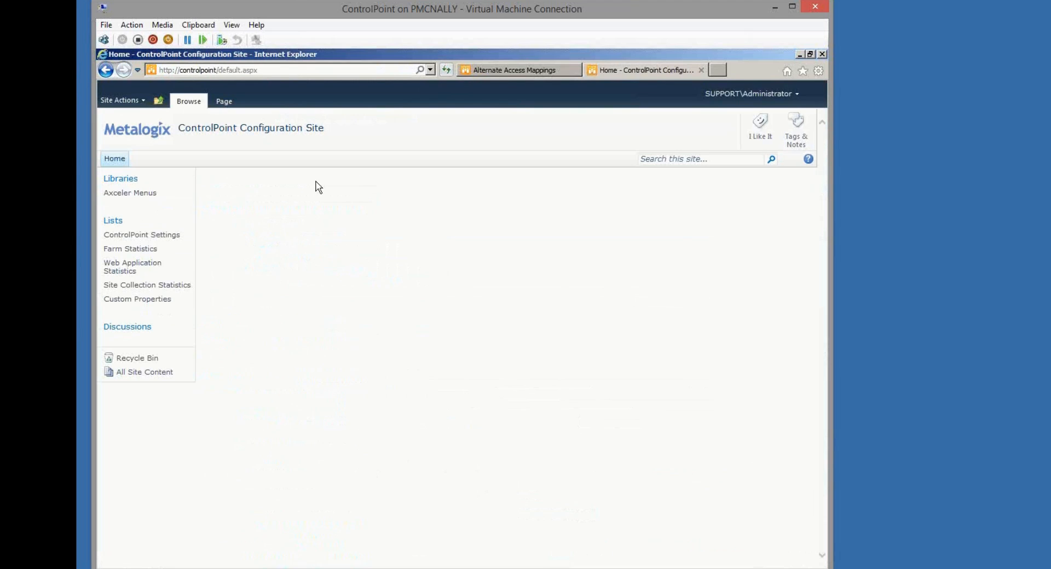
left_click(220, 70)
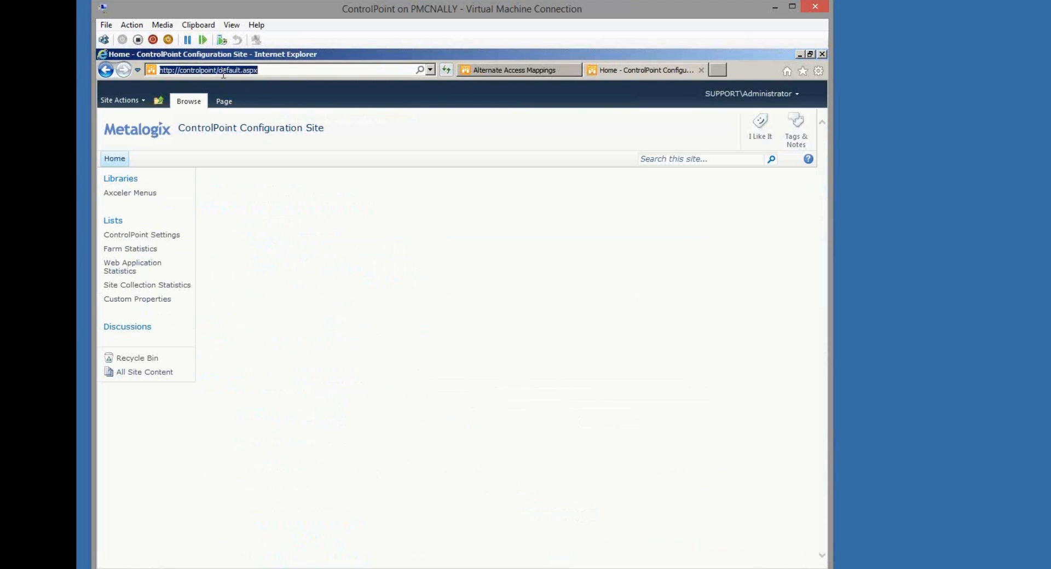
left_click_drag(219, 70, 330, 70)
type("_")
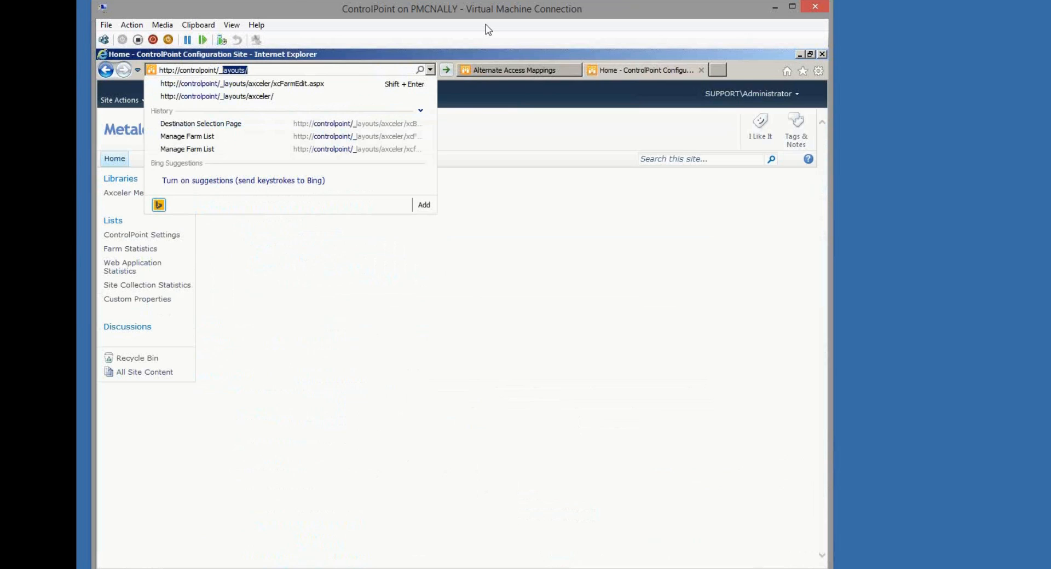
type("layouts/axceler")
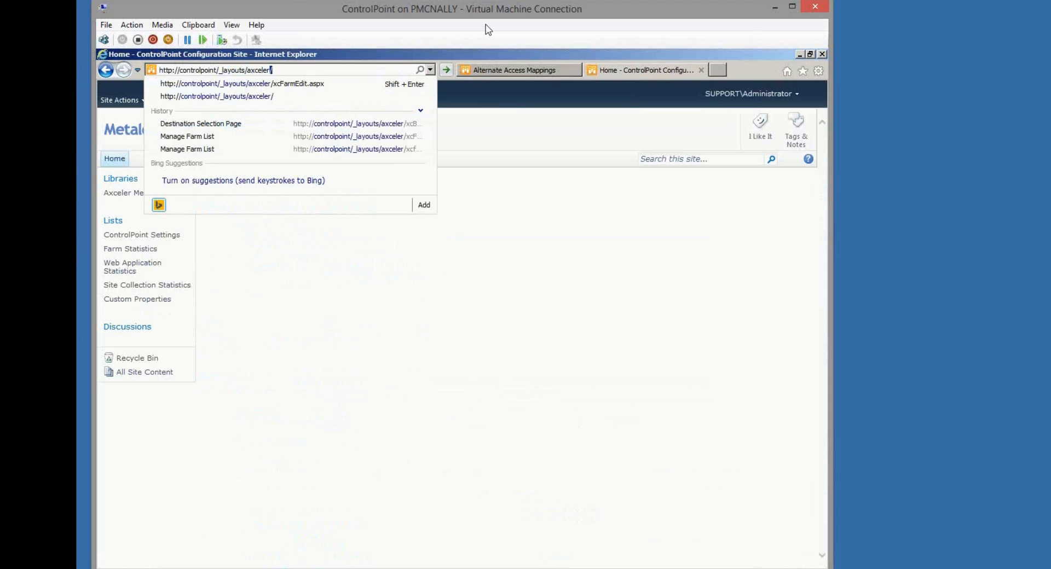
type("/")
key("Down")
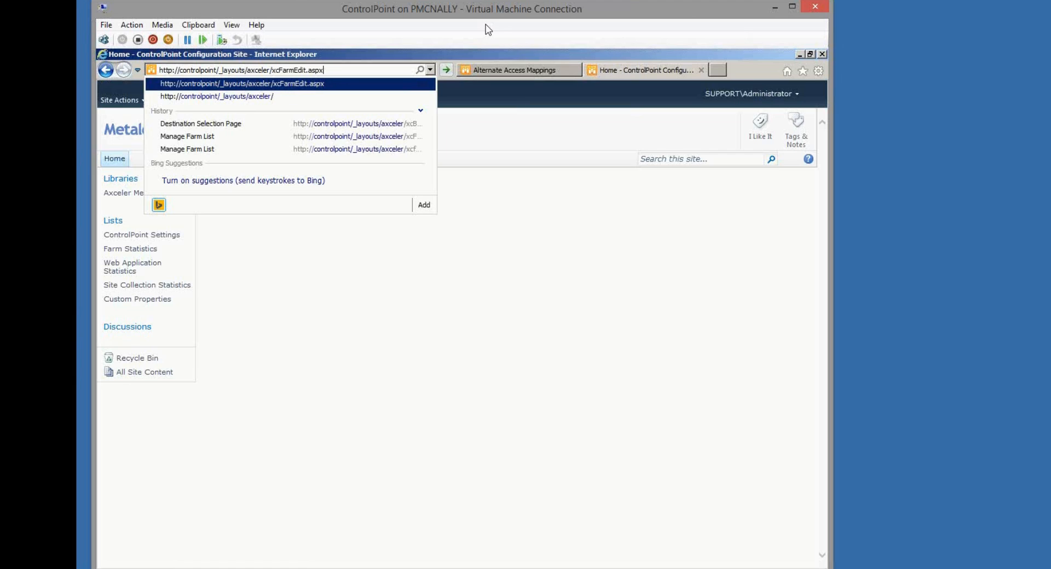
key("Return")
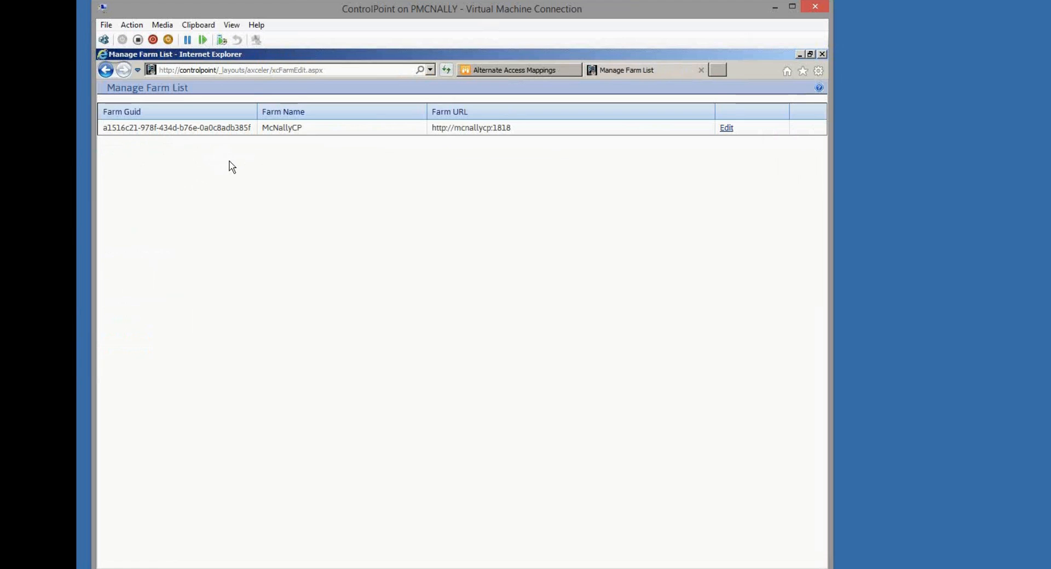
left_click(728, 129)
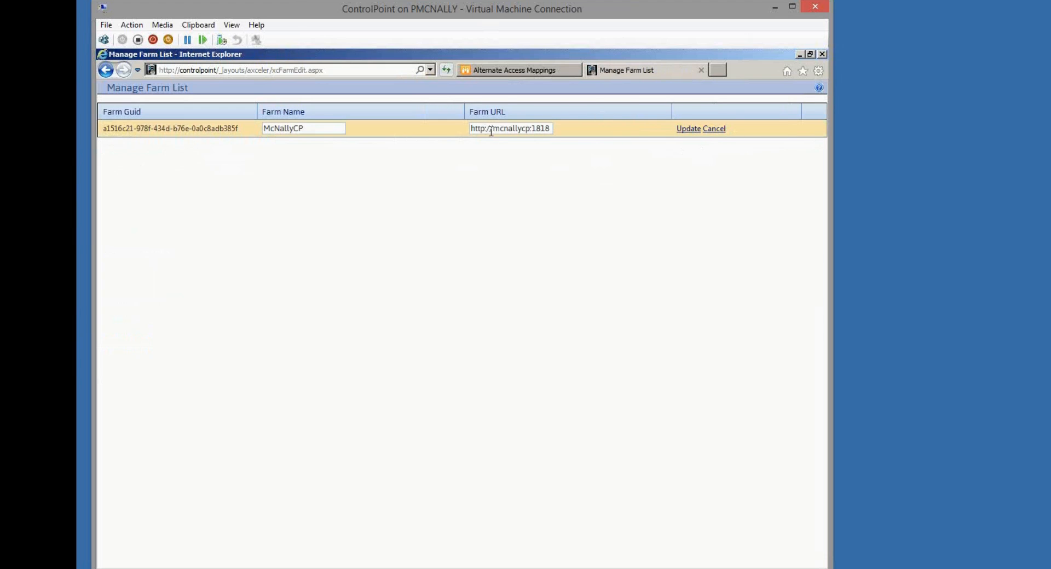
left_click_drag(493, 128, 656, 103)
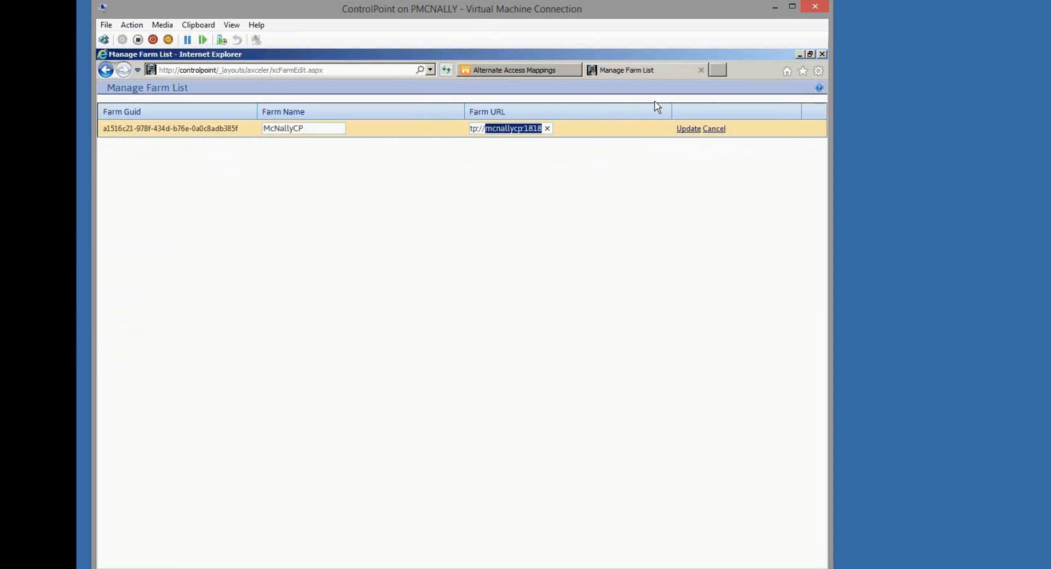
type("controlpoint")
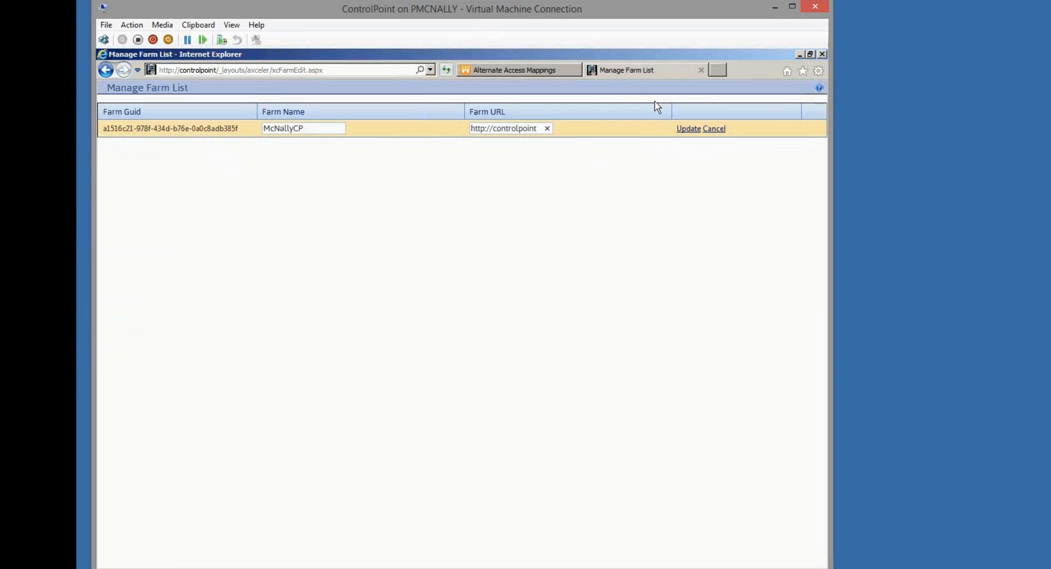
left_click_drag(307, 132, 206, 136)
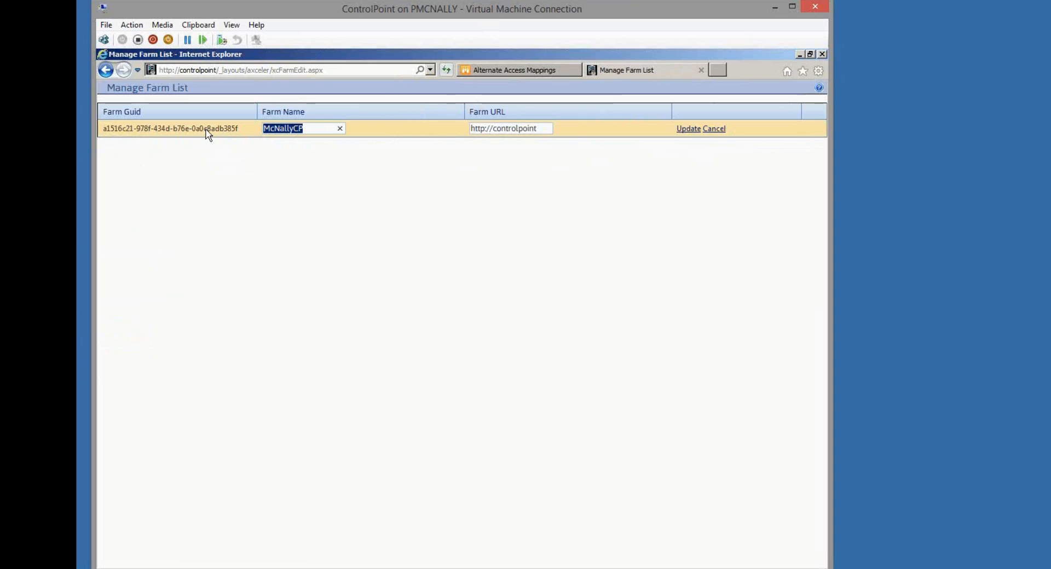
type("Production")
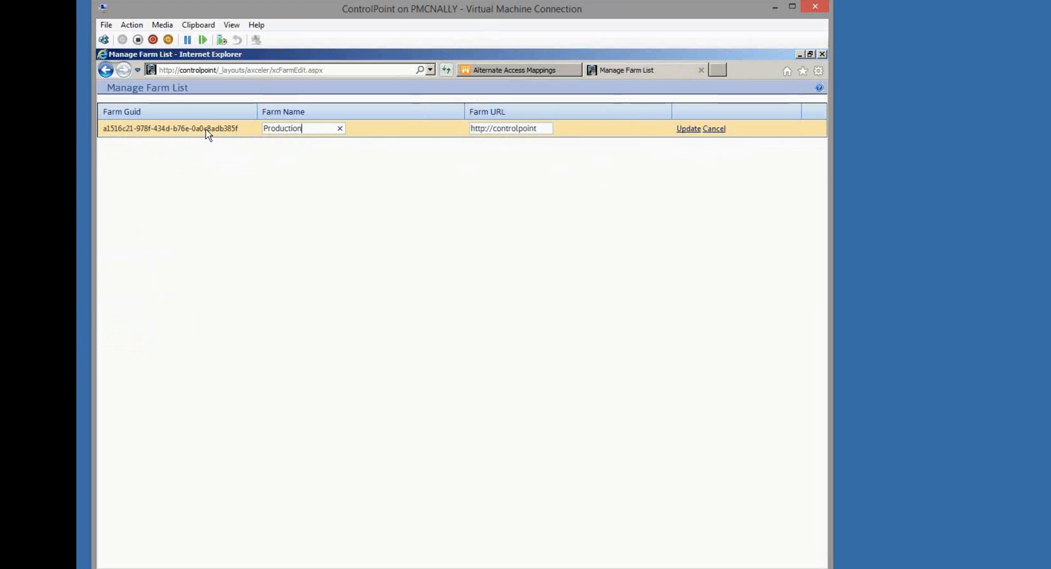
left_click(685, 131)
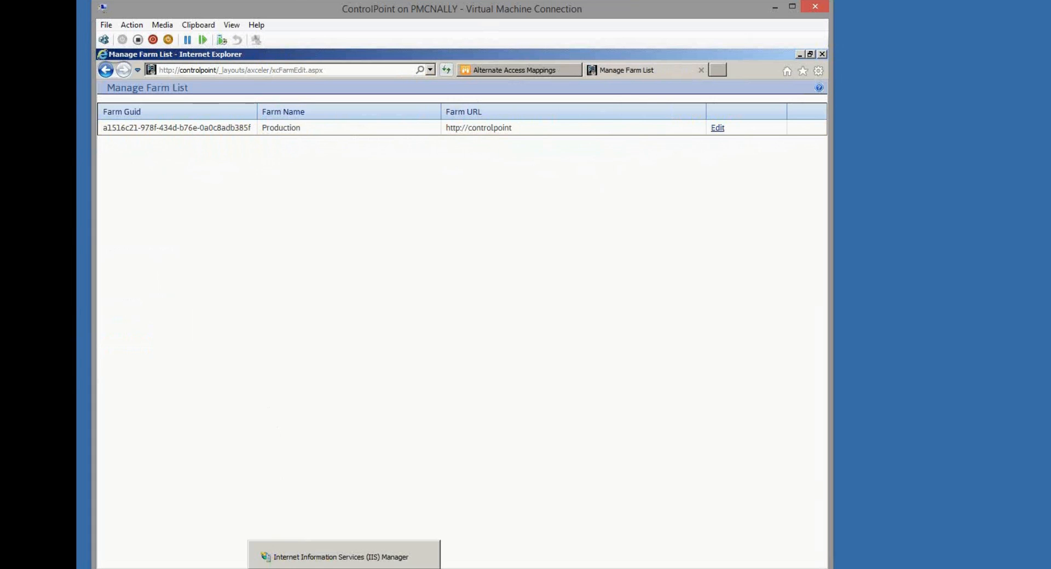
- Switch to IIS Manager and select the Axceler pool in the Application Pools list
left_click(340, 555)
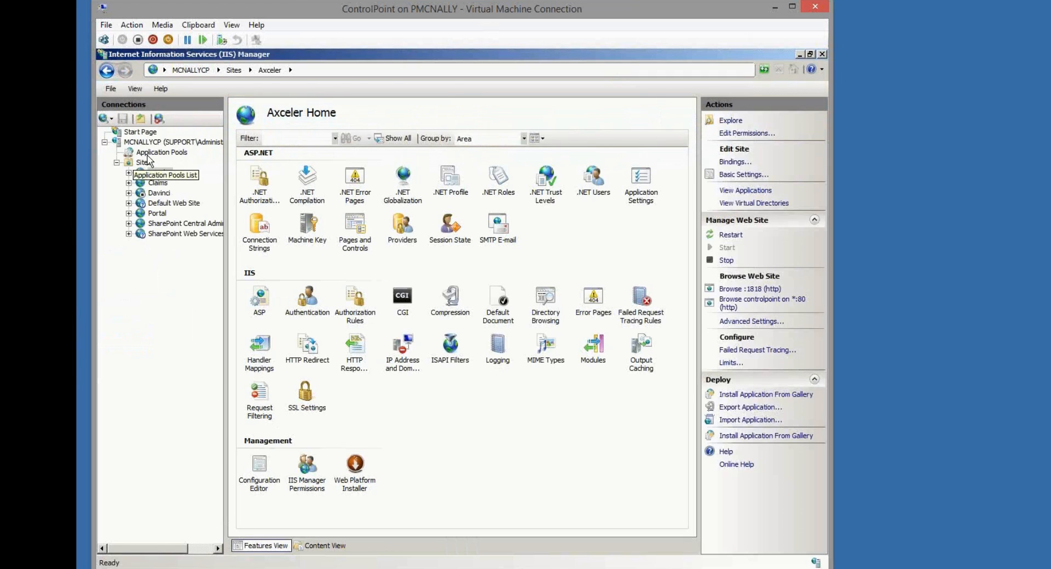
left_click(160, 152)
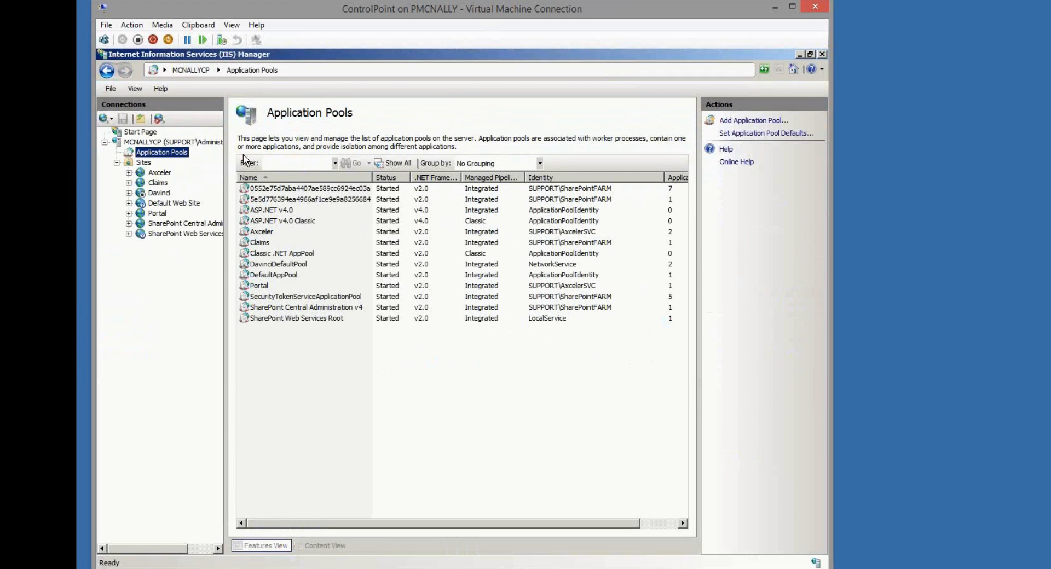
left_click(266, 233)
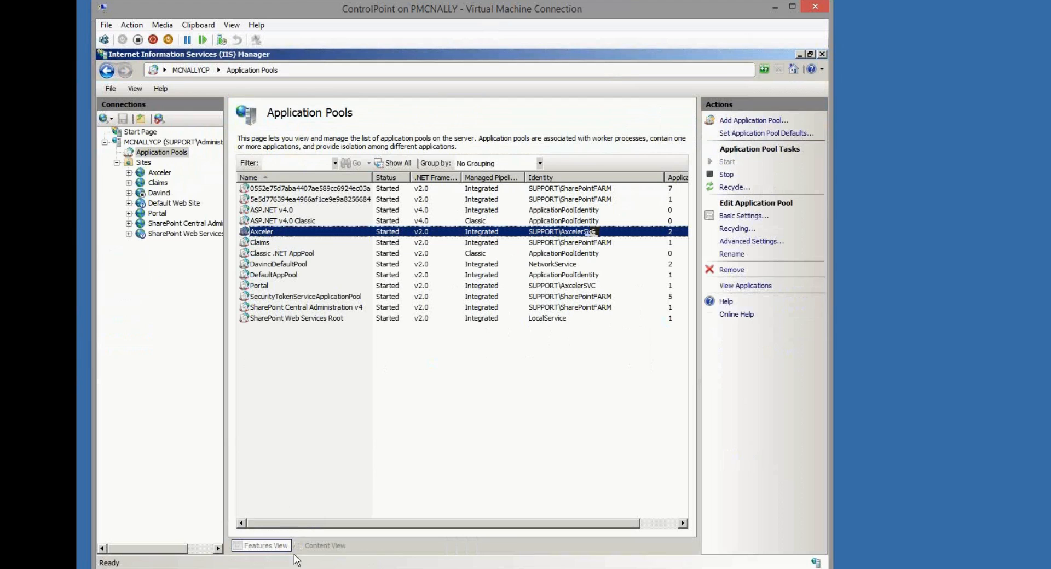
left_click(315, 568)
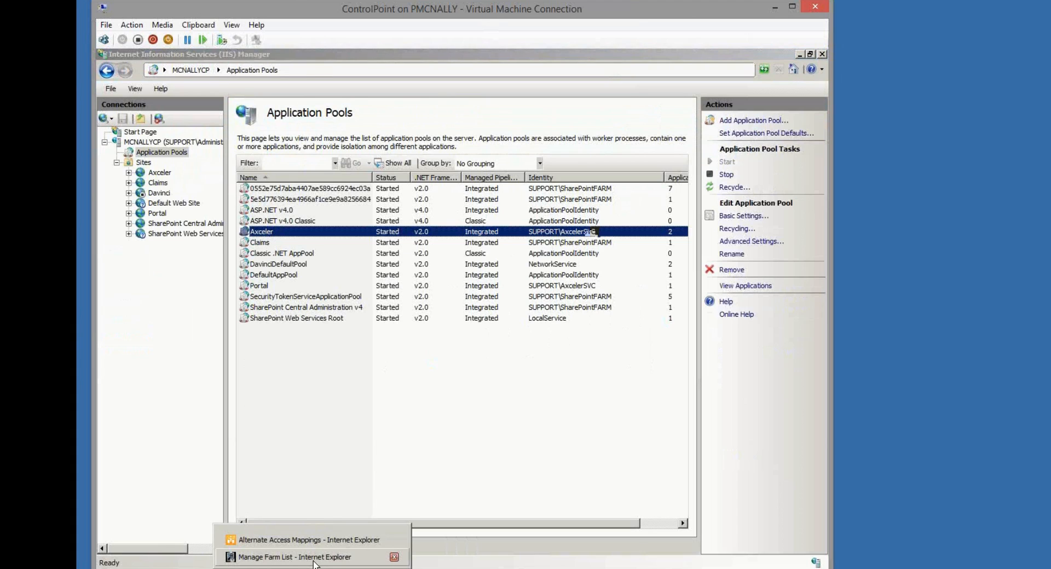
left_click(314, 559)
left_click(219, 71)
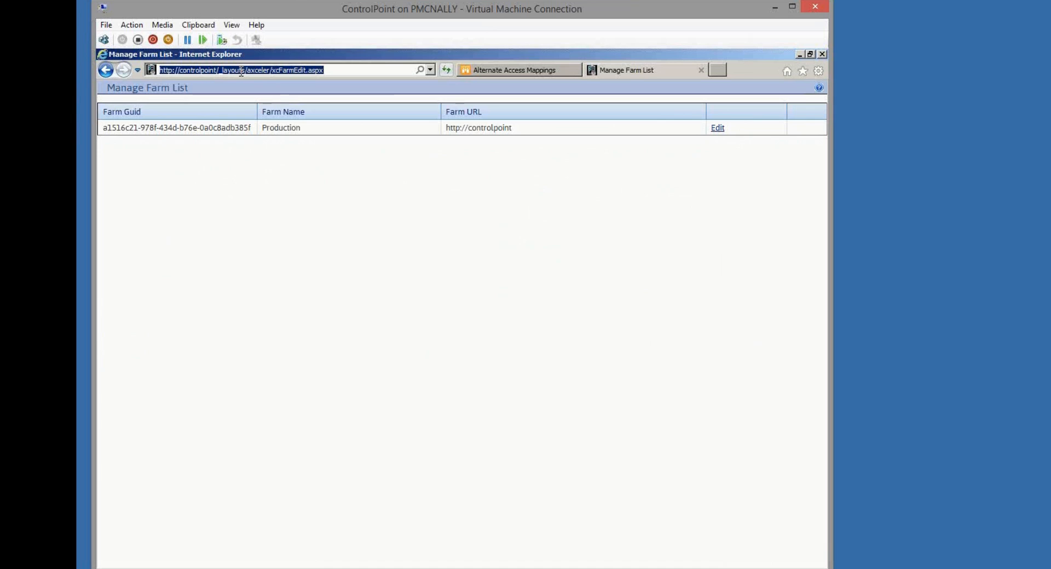
left_click_drag(270, 70, 348, 71)
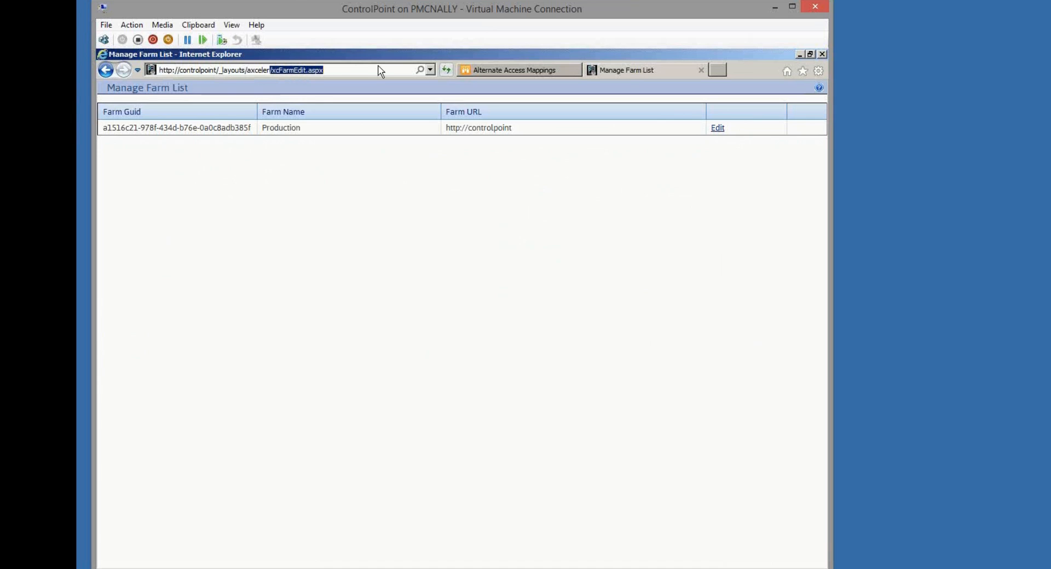
key("BackSpace")
key("Return")
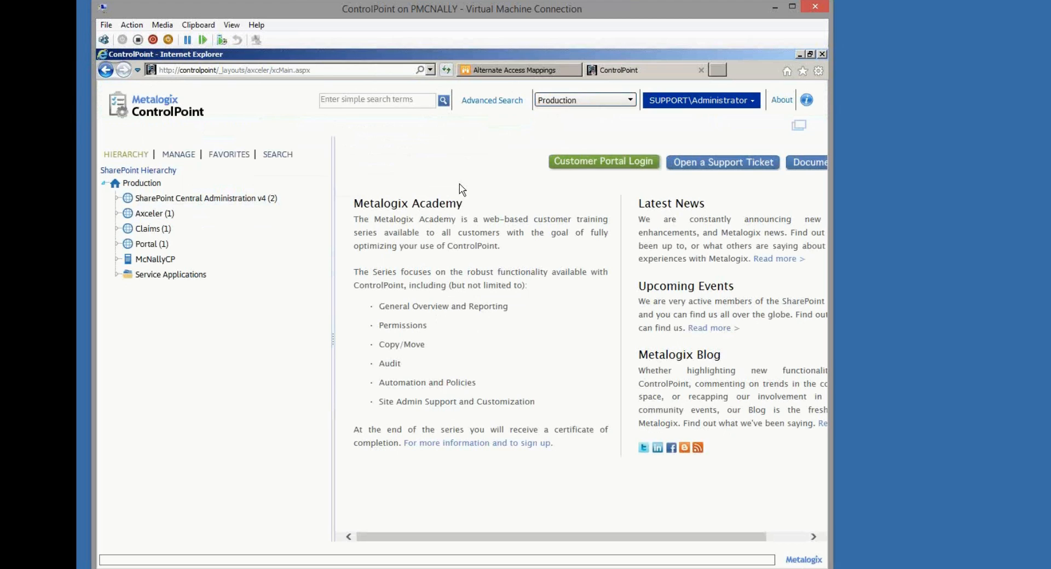
- Expand the Portal web application in the SharePoint Hierarchy and open Copy Site for the Portal site beneath it
left_click(116, 244)
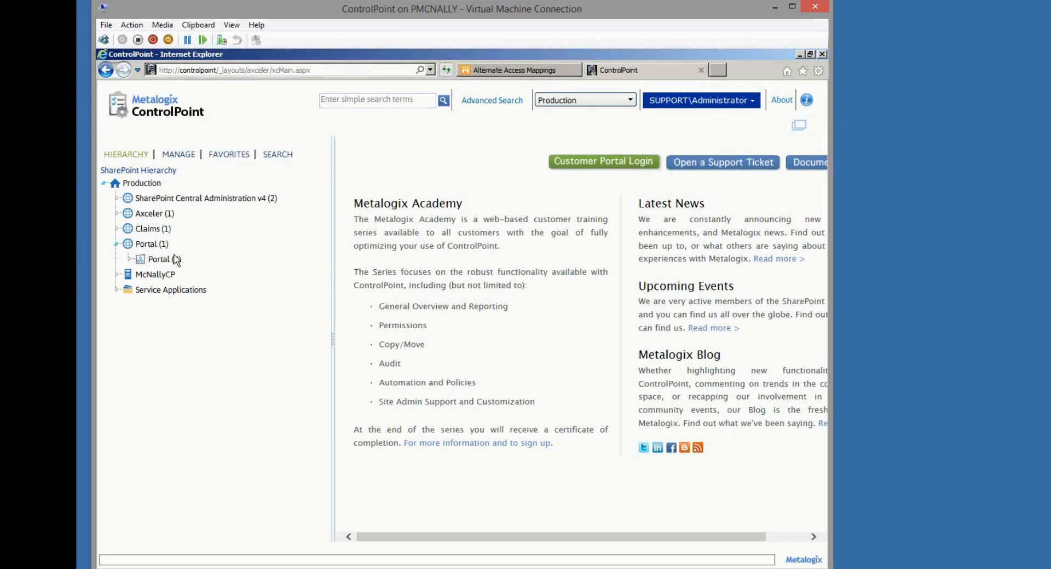
right_click(166, 262)
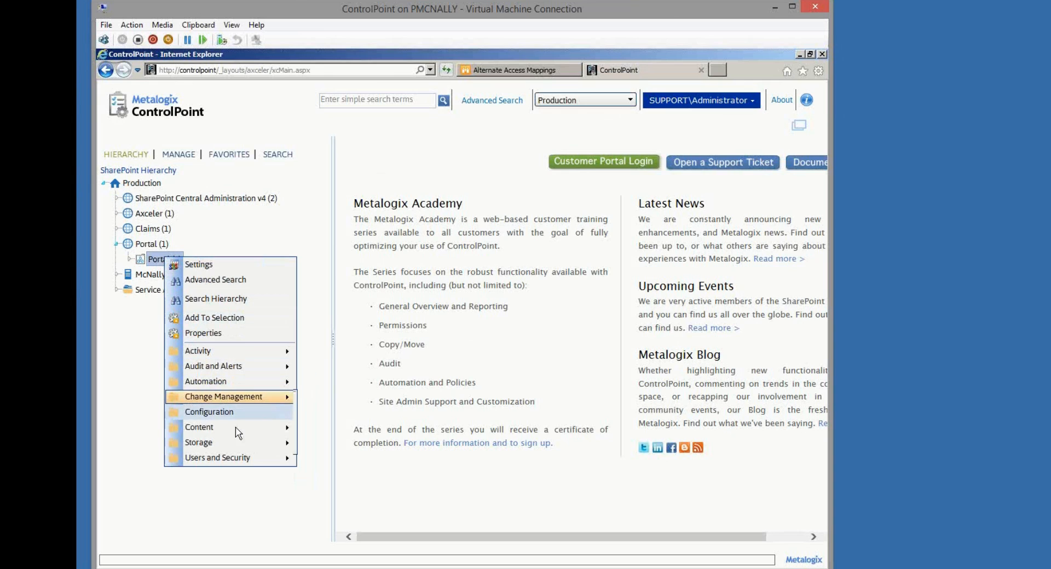
mouse_move(270, 428)
left_click(352, 405)
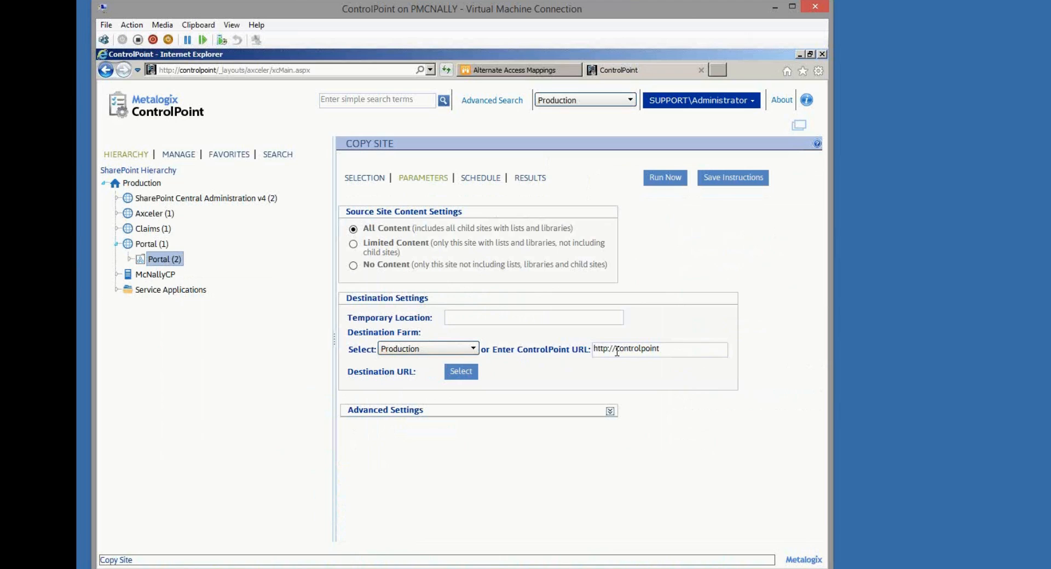
- Check the ControlPoint URL in Copy Site's Destination Settings, view the Destination Farm Tree, and close it without choosing a destination
double_click(663, 353)
left_click(672, 356)
left_click(465, 373)
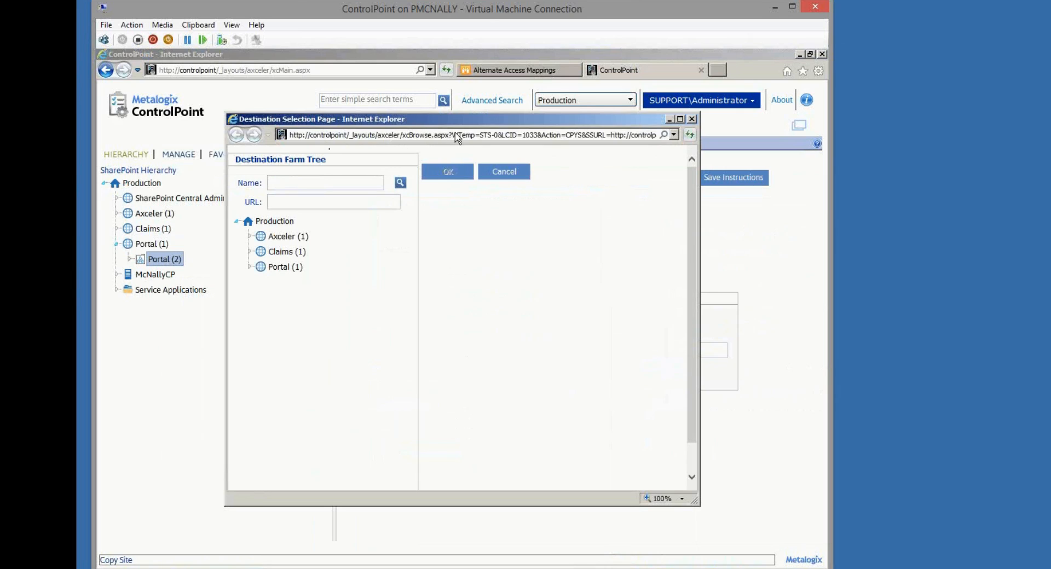
left_click(270, 222)
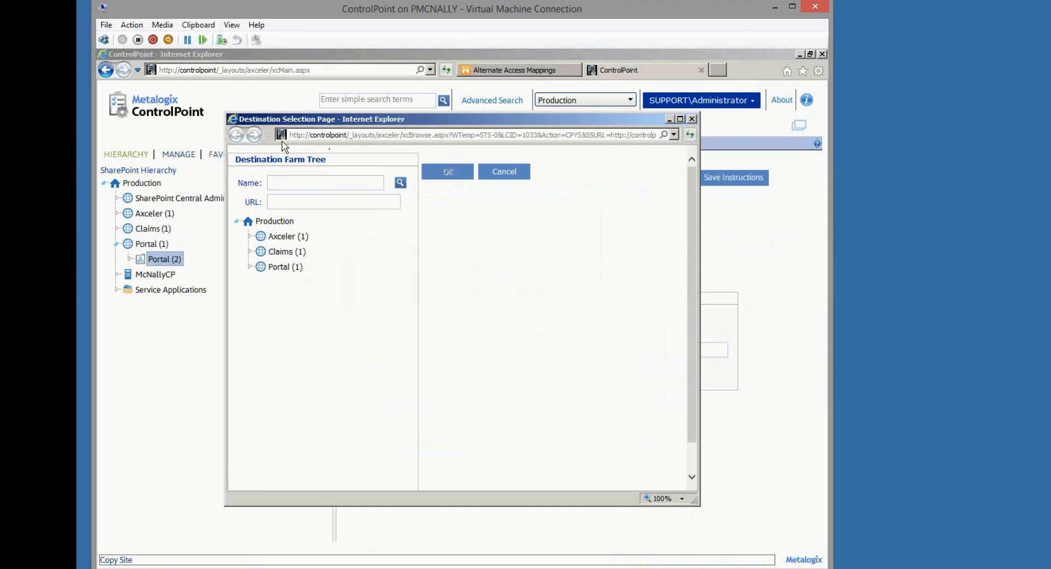
left_click(691, 120)
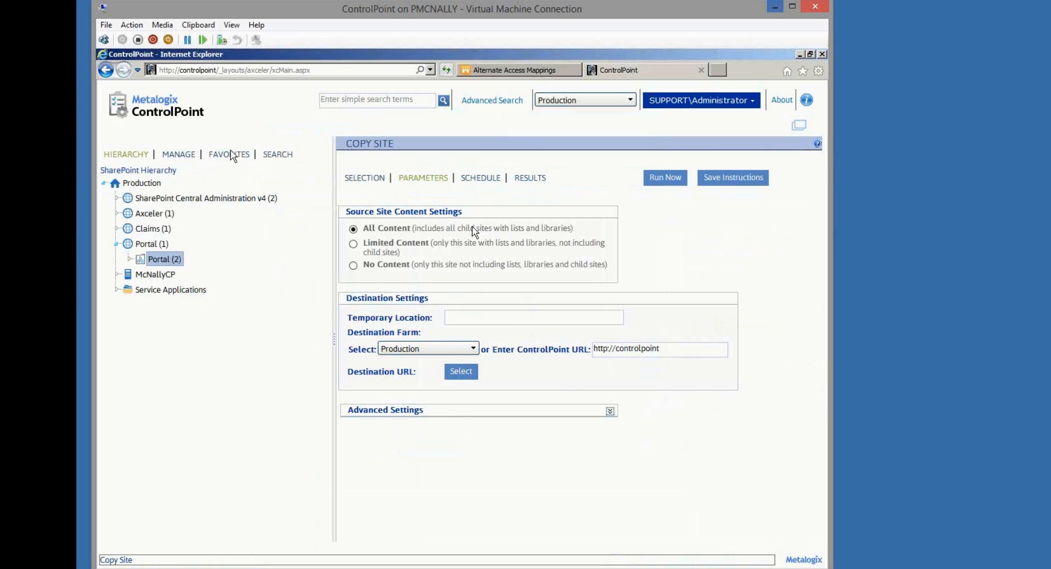
- Run the Activity by User report on the Portal site for 6/17/2014 to 7/17/2014, leaving the user selection blank
right_click(159, 260)
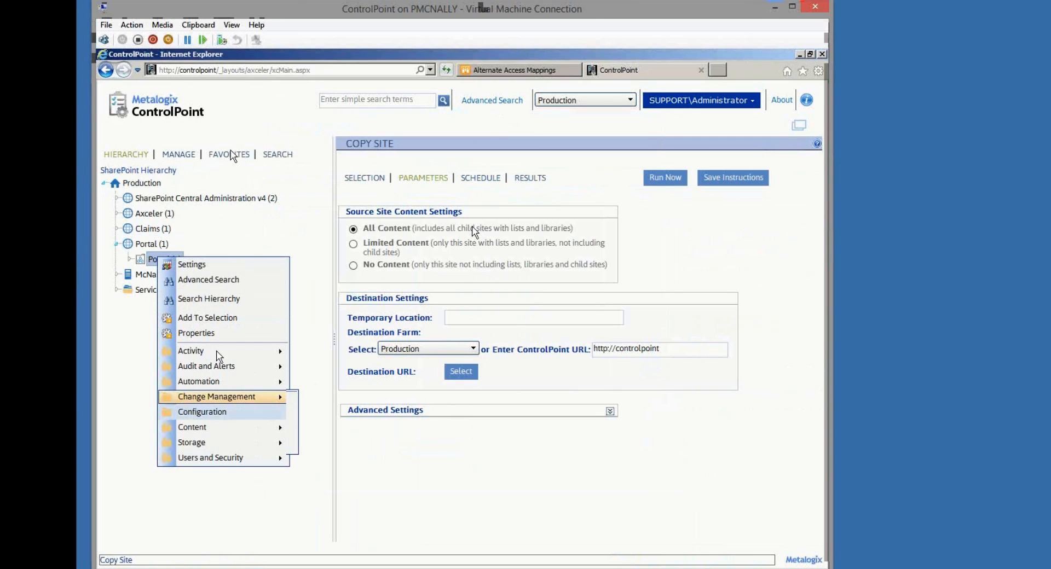
mouse_move(219, 351)
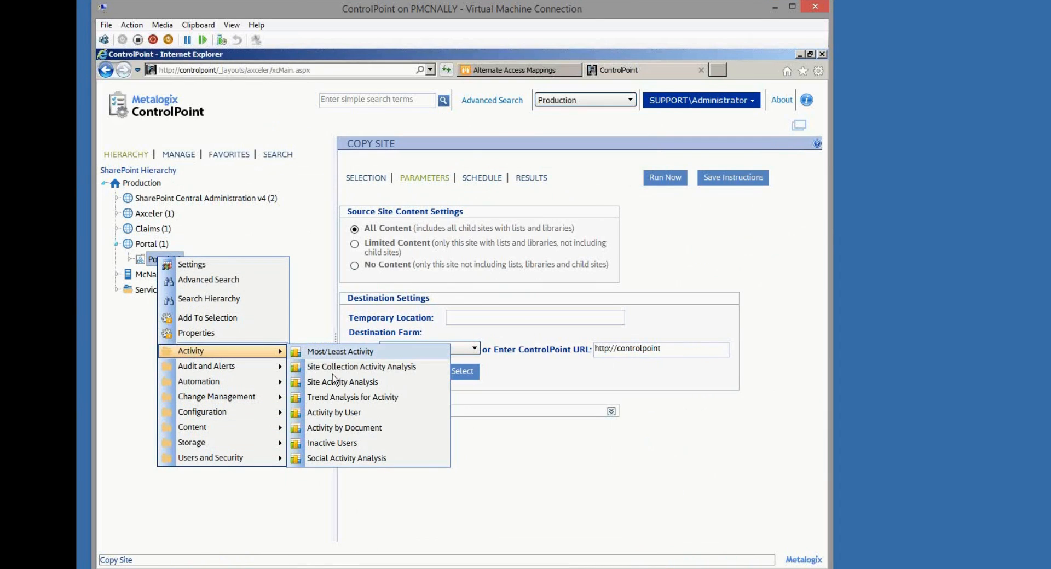
left_click(326, 414)
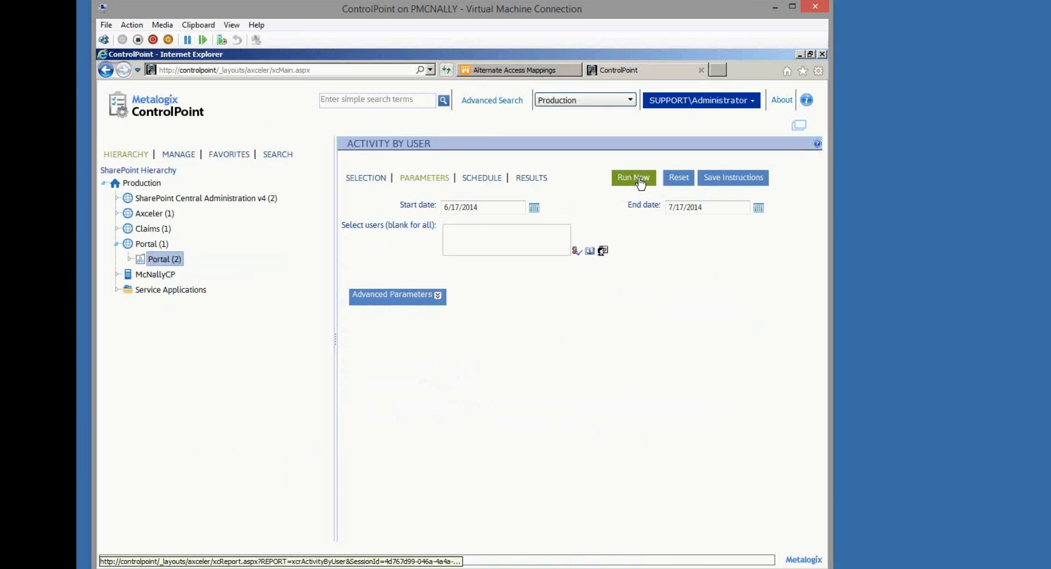
left_click(641, 182)
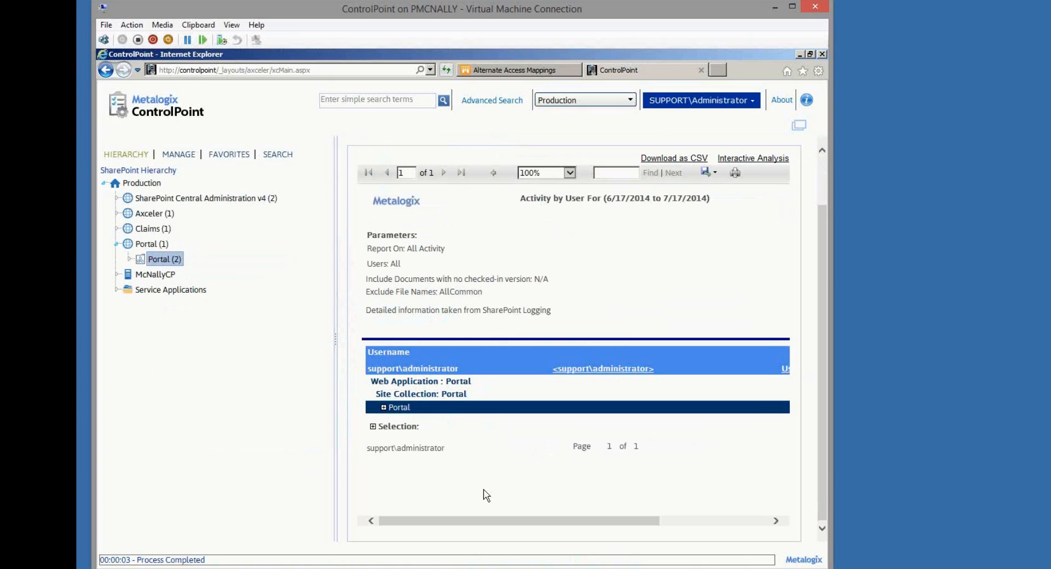
- Examine the page view figures in the Activity by User report and check the ControlPoint page's address
left_click_drag(498, 516, 612, 517)
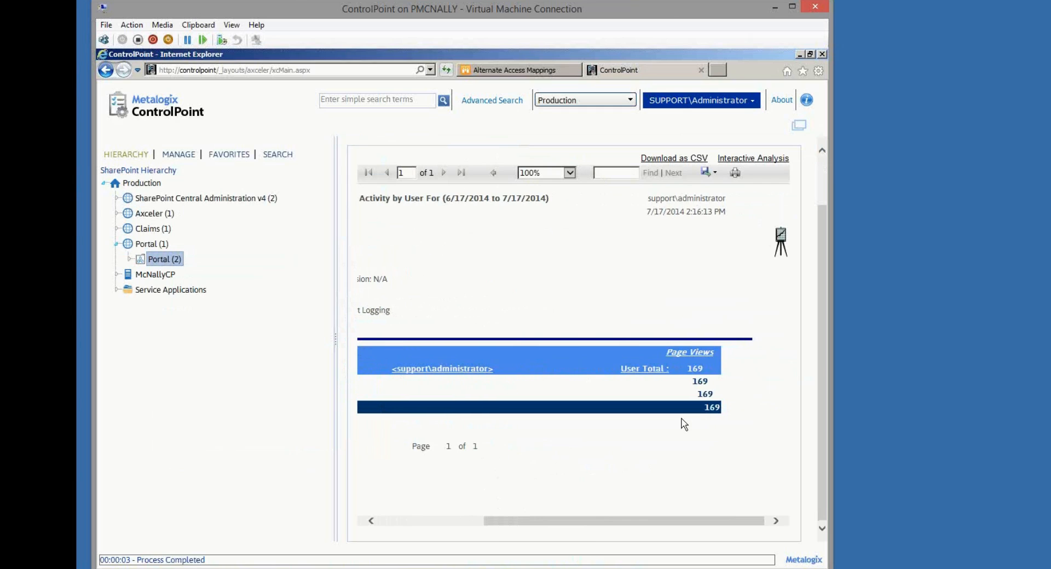
double_click(703, 382)
left_click_drag(683, 522, 509, 453)
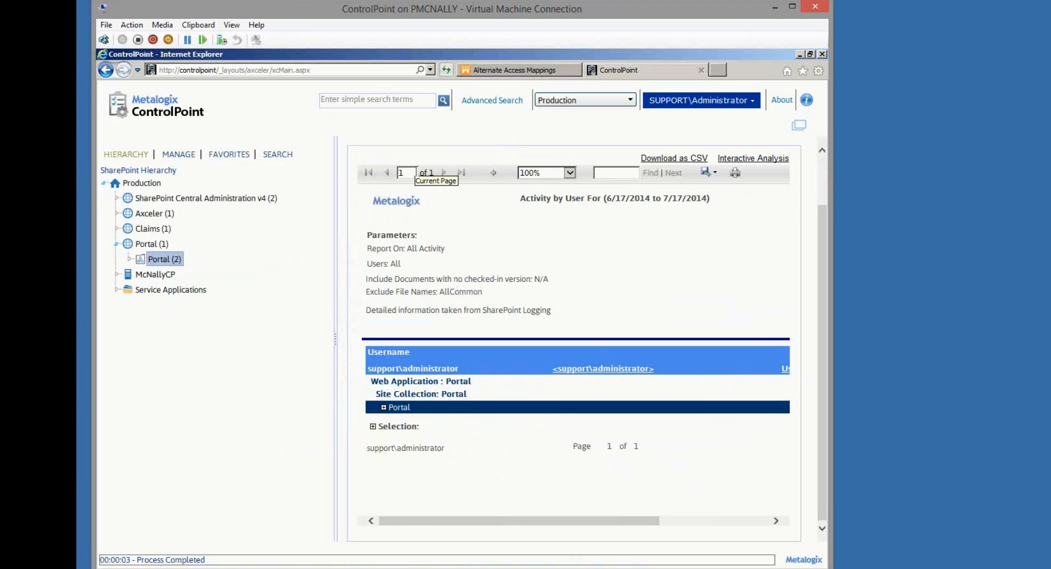
left_click(351, 68)
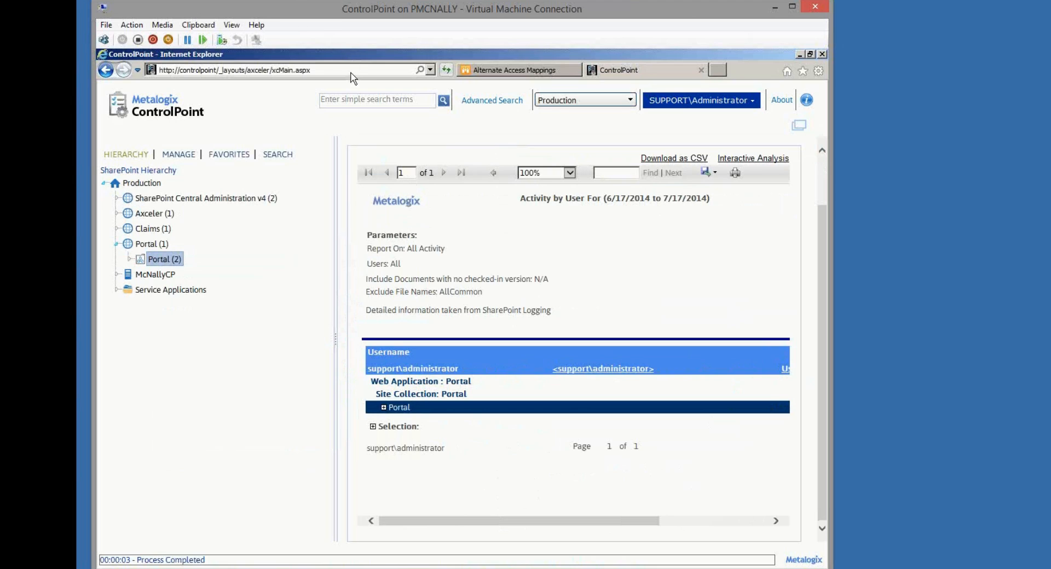
- Go to metalogix.com, open the support section's Product Downloads and Resources, and locate the U.S. contact phone number in the footer
type("metalogix.com")
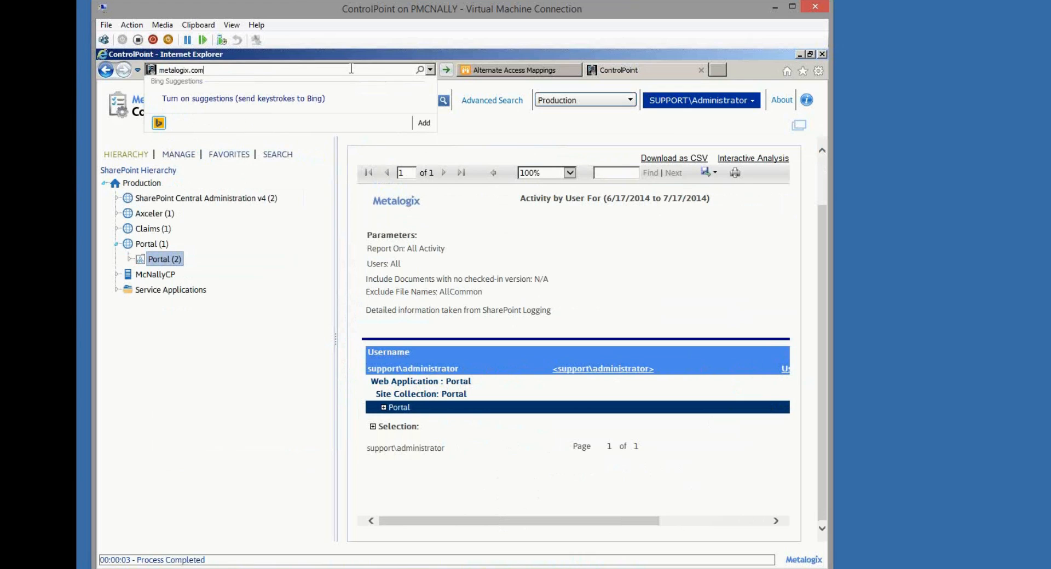
key("Return")
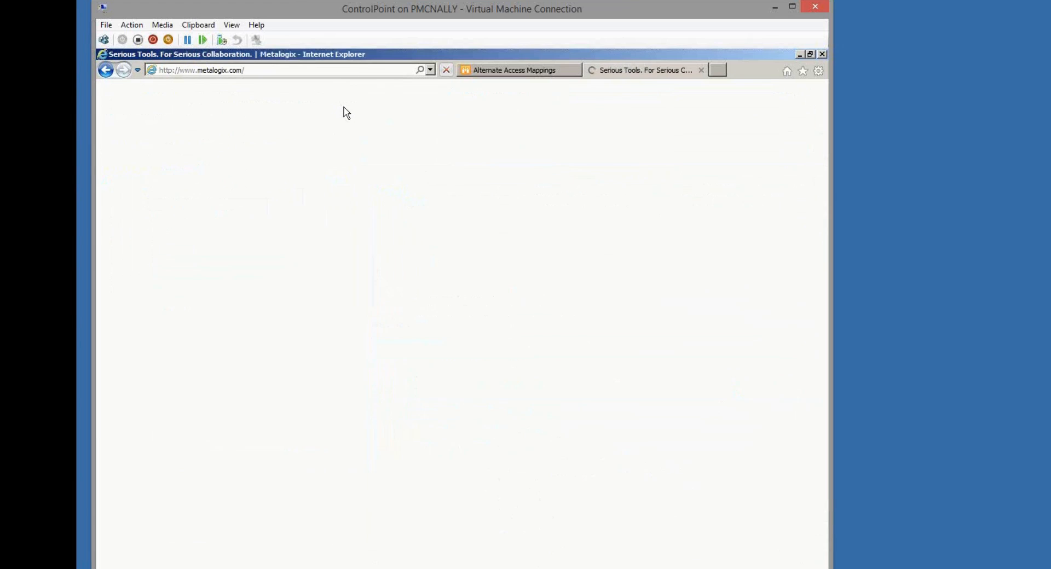
mouse_move(449, 155)
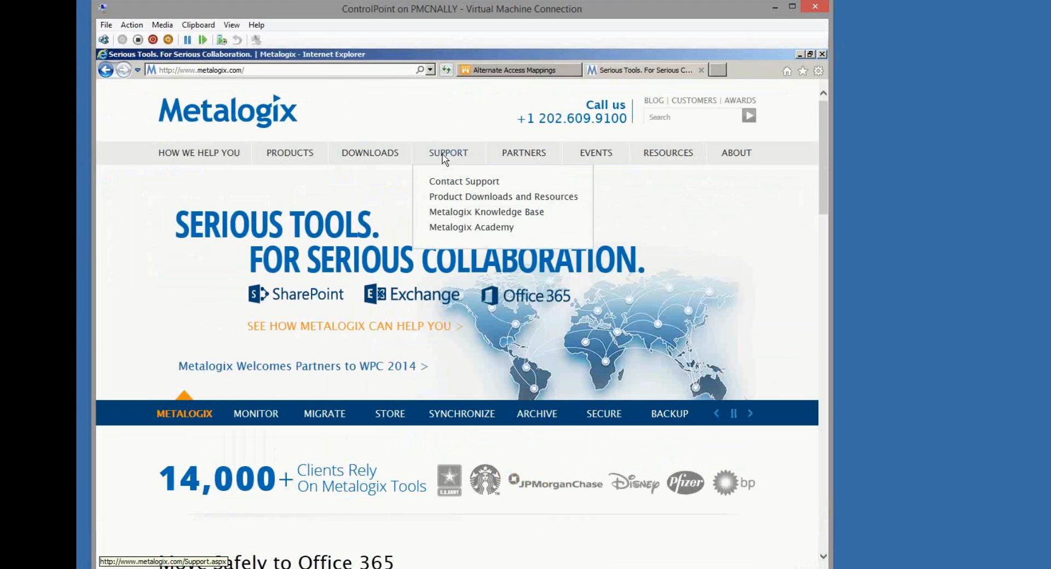
left_click(452, 198)
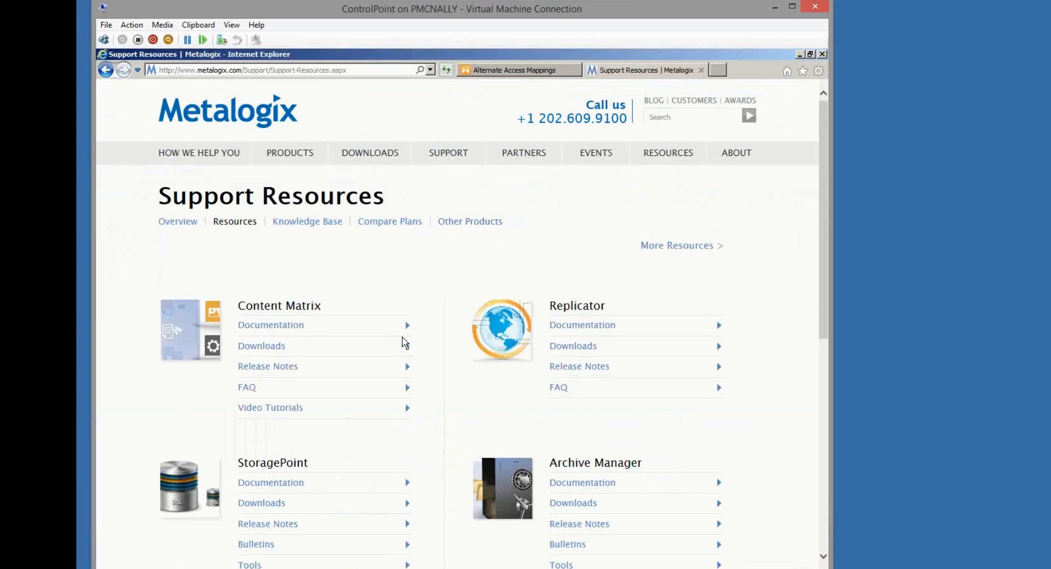
scroll(404, 335, "down", 8)
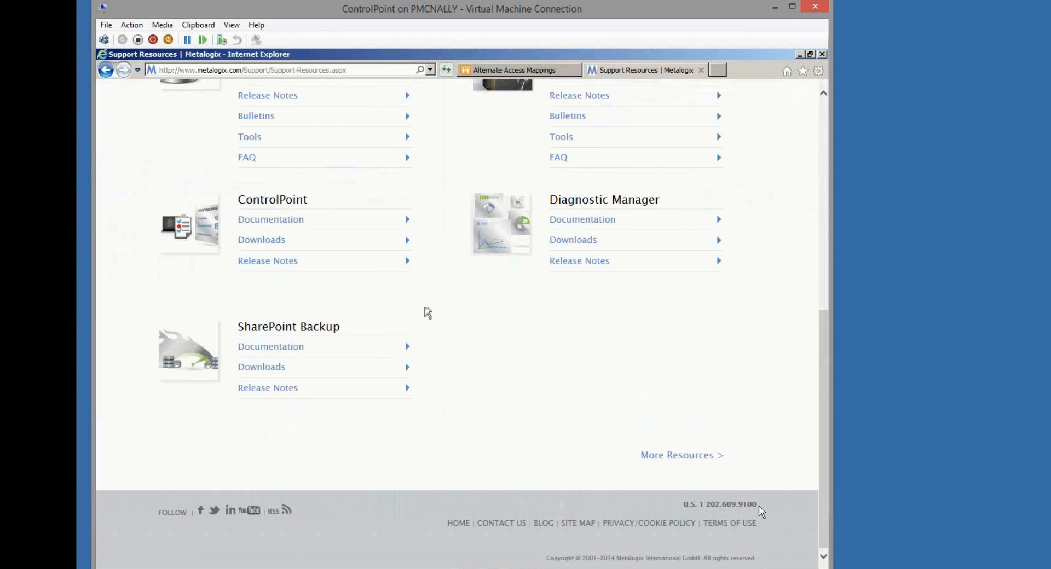
left_click_drag(757, 504, 695, 504)
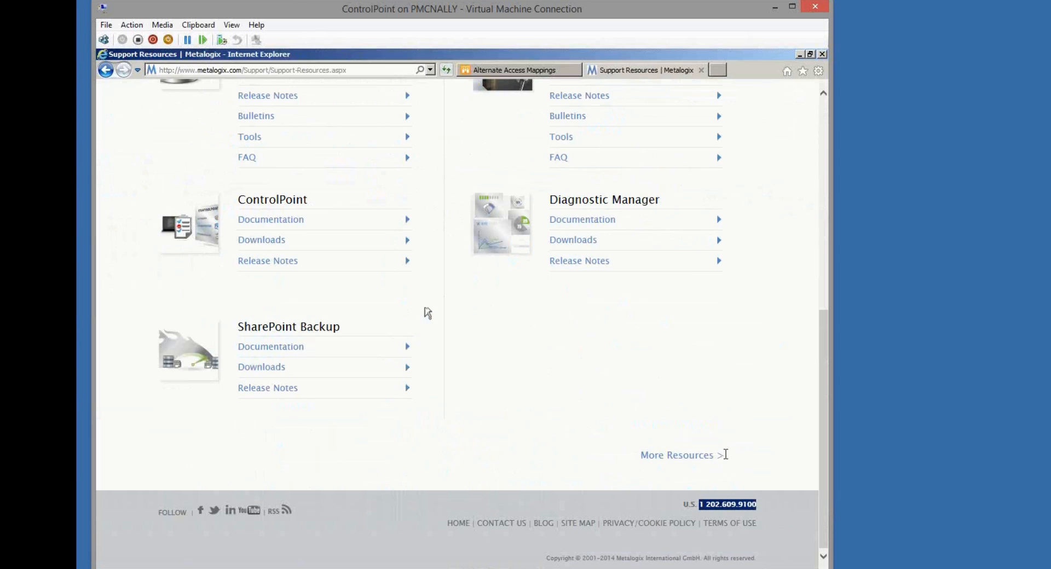
left_click(604, 353)
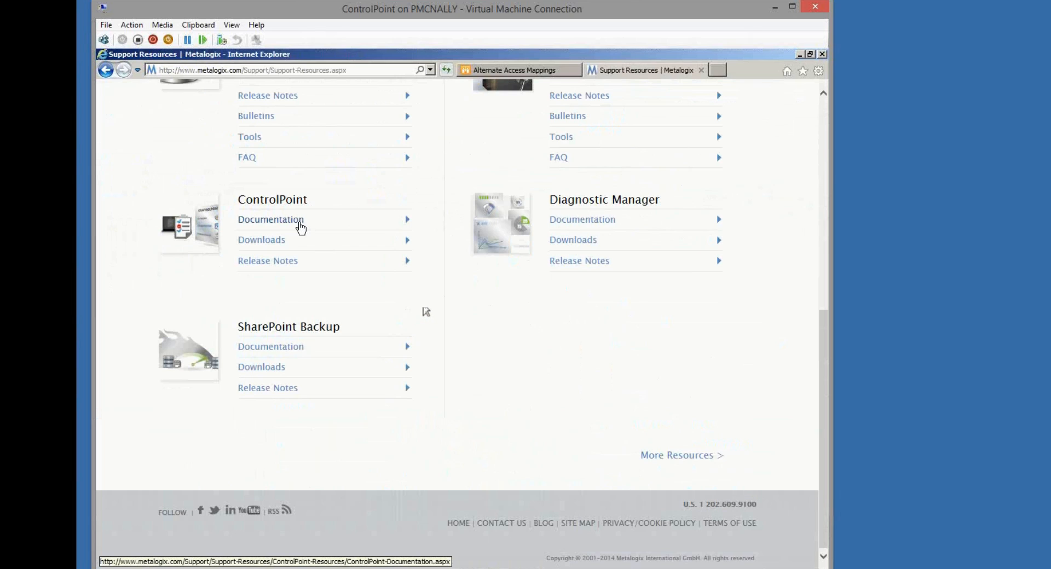
- Open the ControlPoint documentation and its ControlPoint Configuration and Troubleshooting Guide
left_click(278, 220)
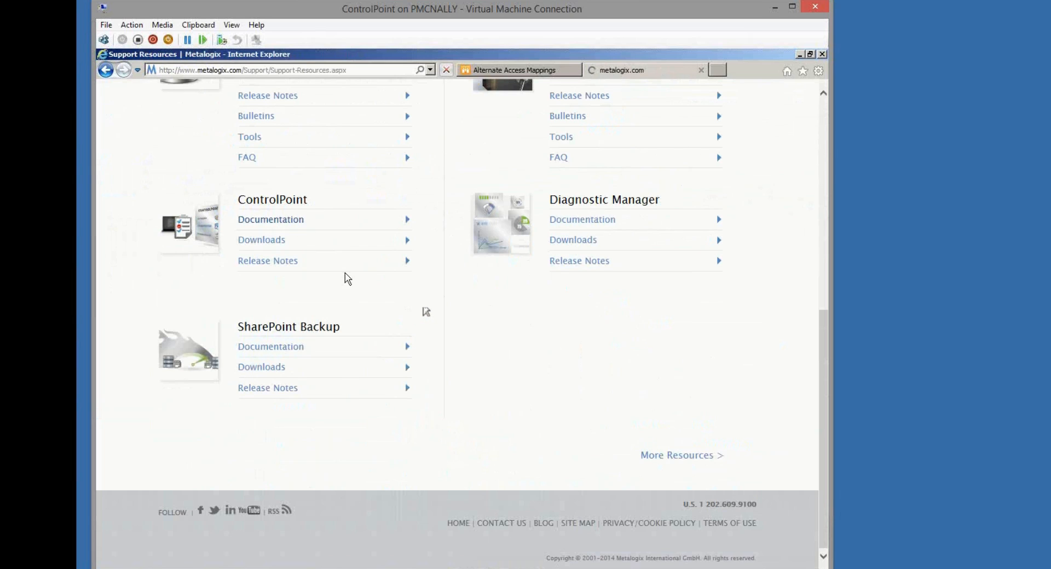
scroll(438, 405, "down", 2)
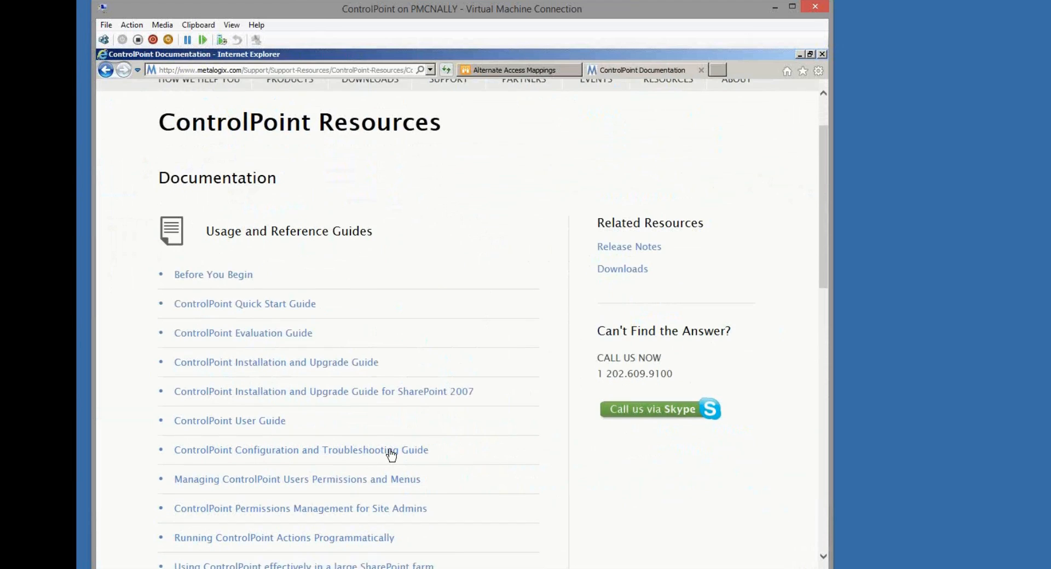
left_click(392, 450)
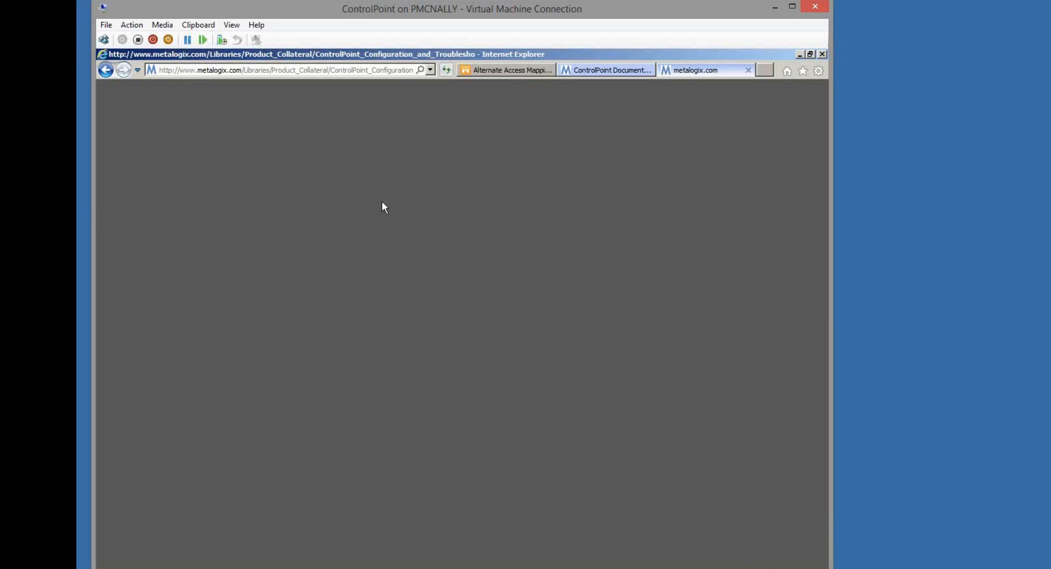
- Find Setting Up Host Headers in the guide's table of contents and go to that section
scroll(550, 331, "down", 2)
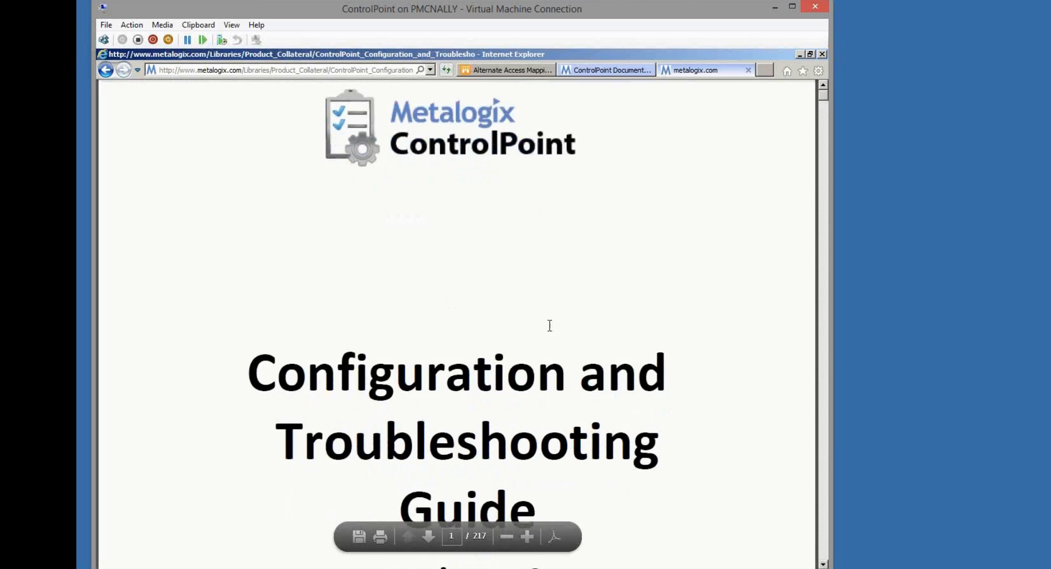
scroll(549, 327, "down", 15)
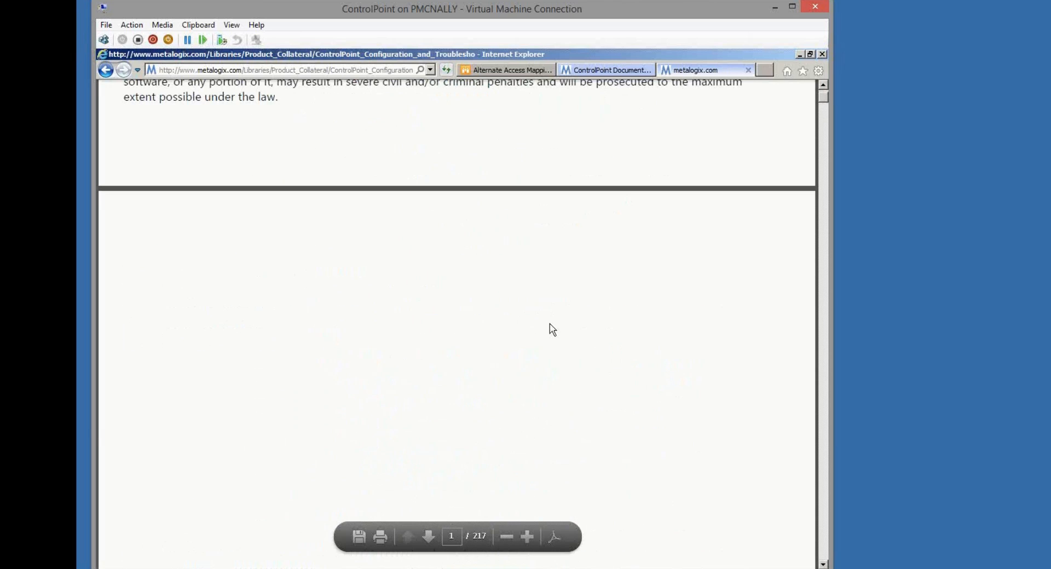
scroll(550, 328, "down", 10)
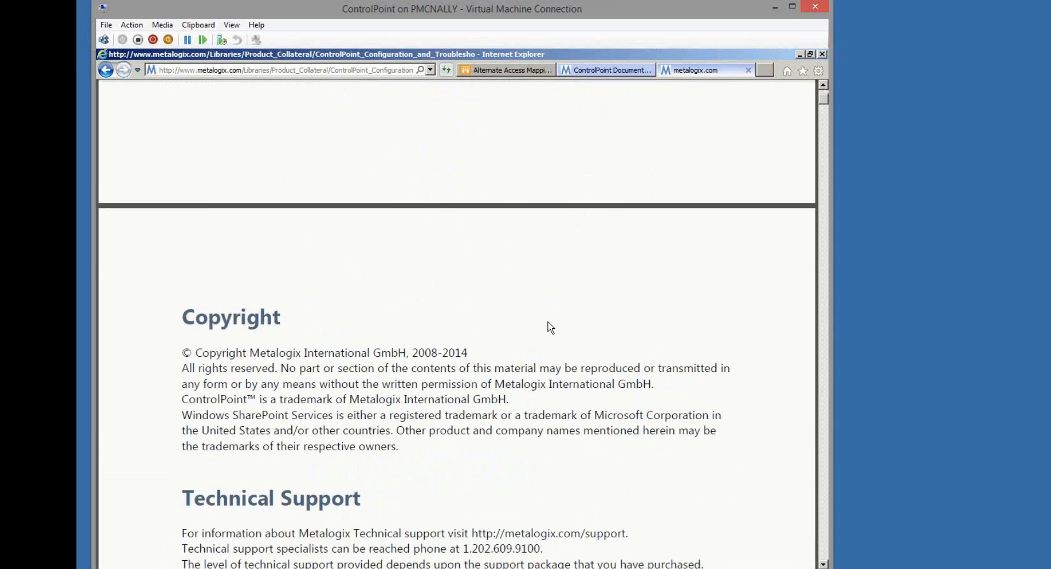
scroll(542, 316, "down", 8)
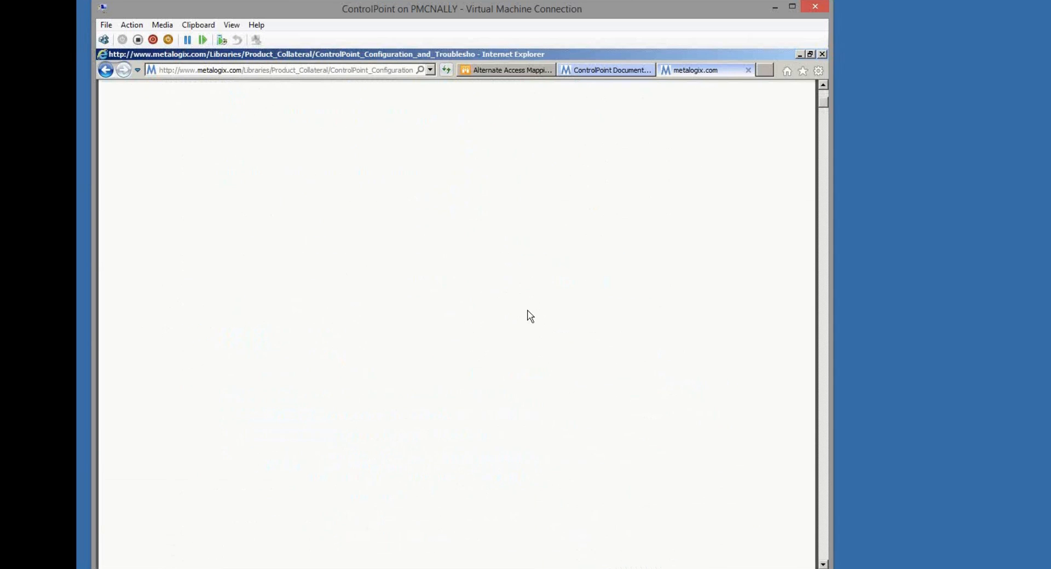
scroll(530, 316, "down", 3)
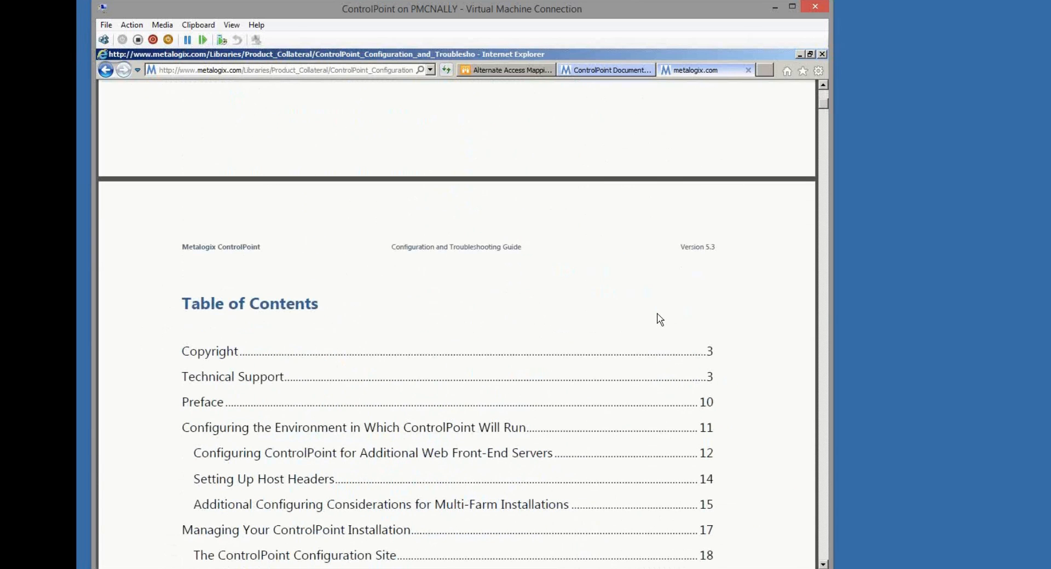
scroll(657, 318, "down", 4)
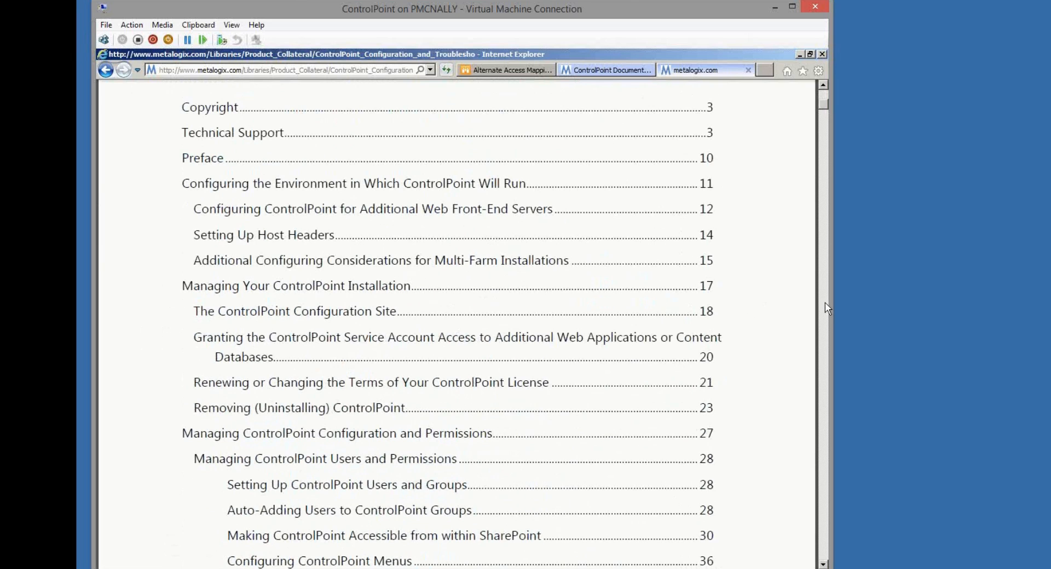
left_click(311, 235)
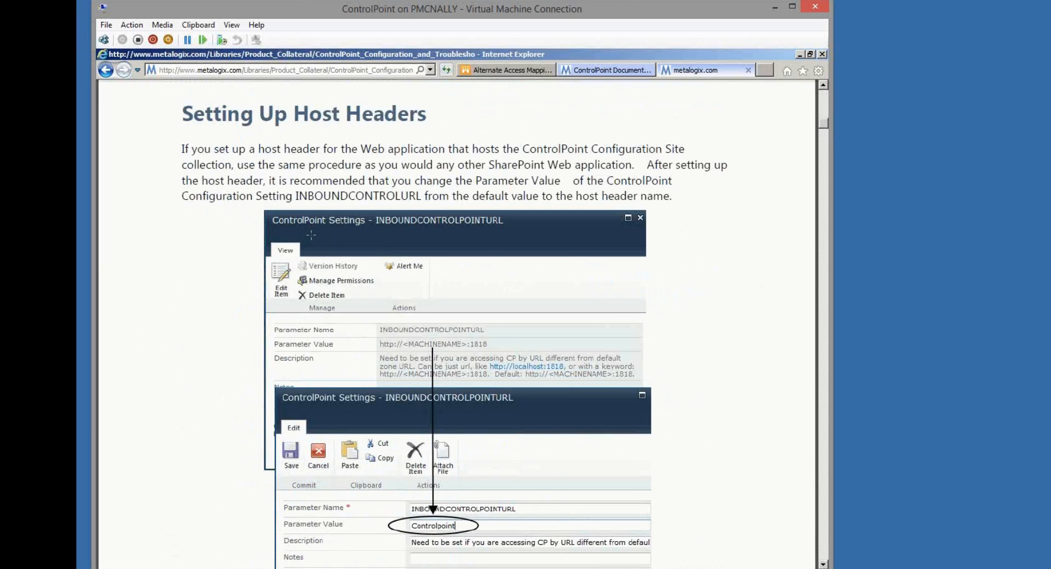
- Read the Setting Up Host Headers section, including the INBOUNDCONTROLPOINTURL example and the sentence on setting up a host header
left_click(311, 235)
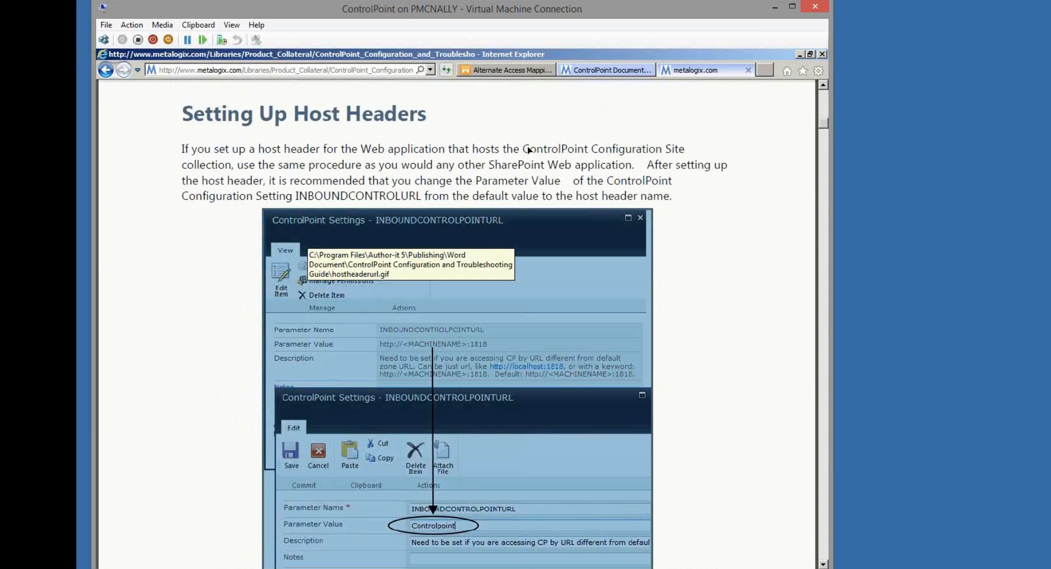
scroll(693, 296, "up", 3)
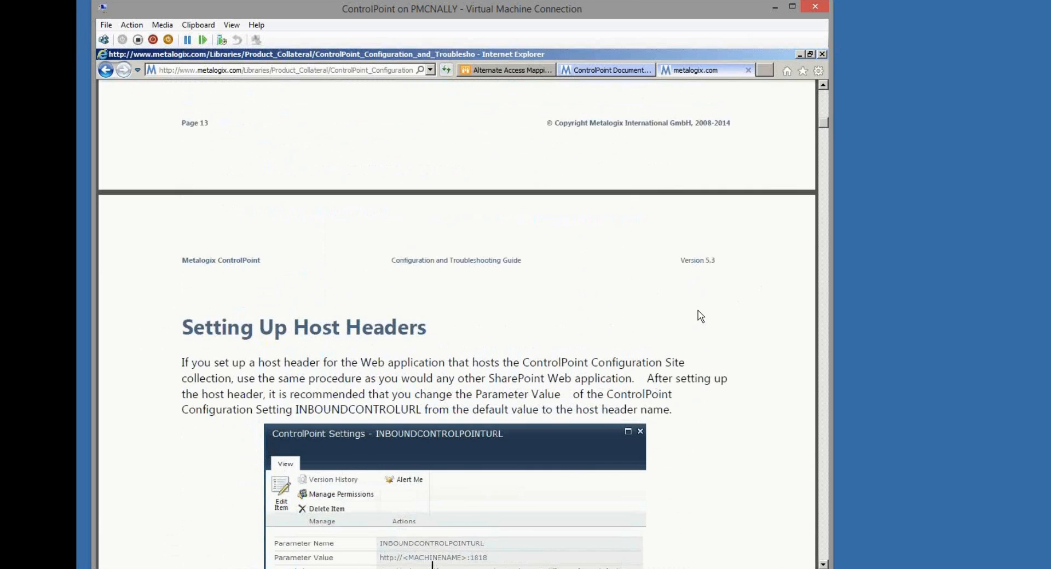
scroll(701, 316, "down", 6)
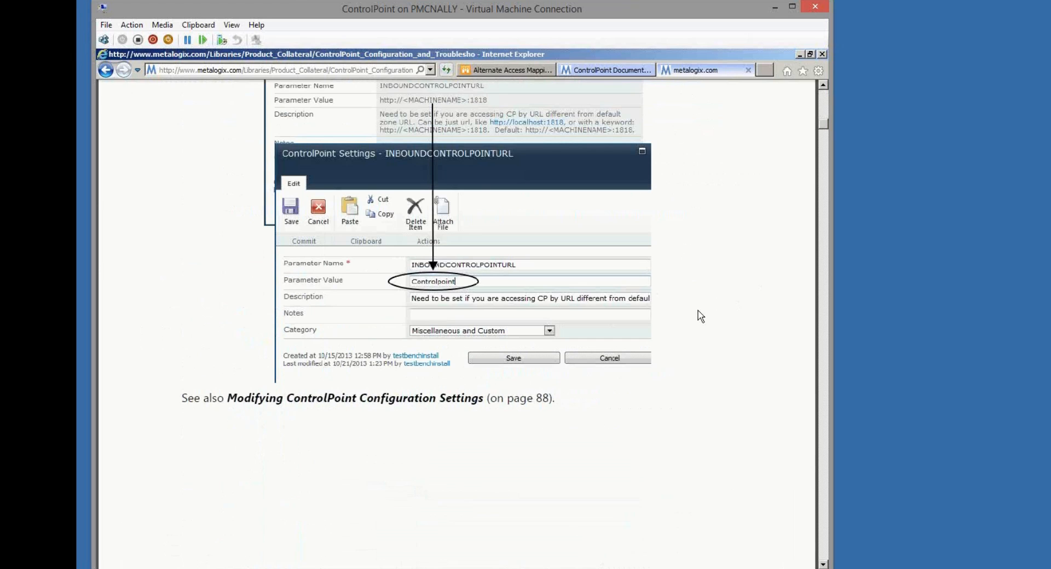
scroll(701, 317, "up", 1)
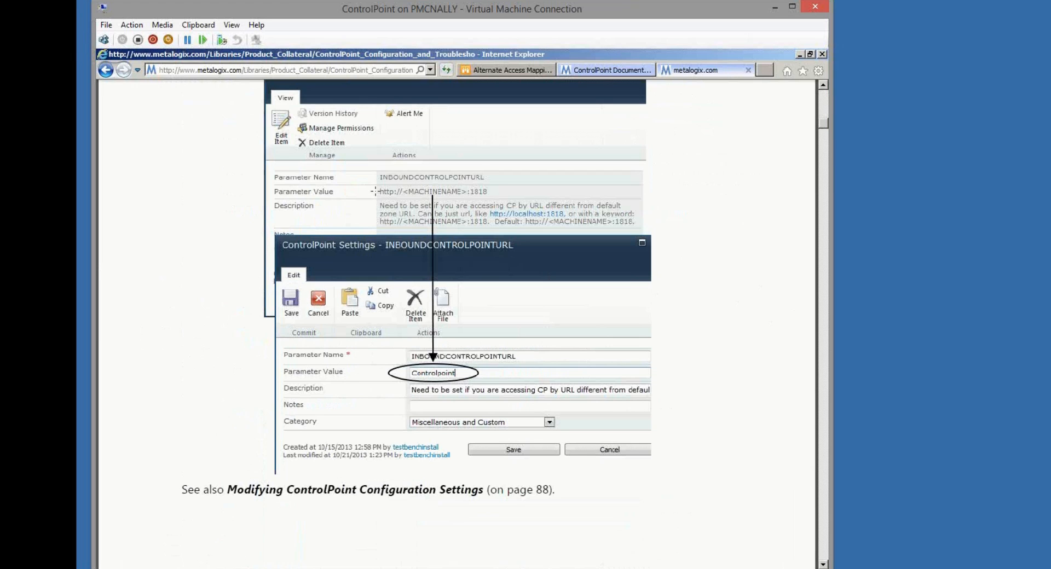
scroll(680, 217, "up", 1)
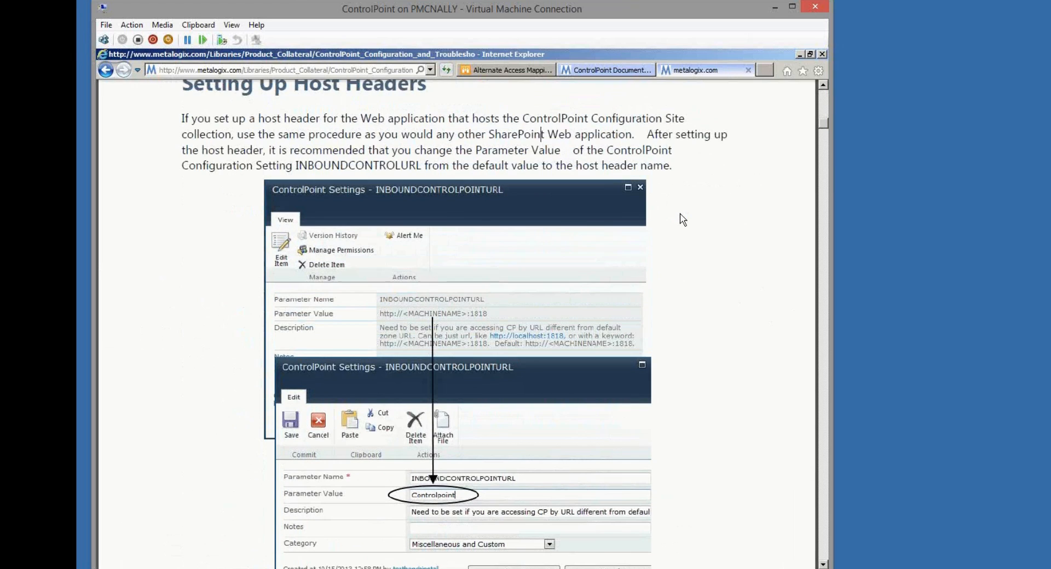
scroll(682, 216, "up", 1)
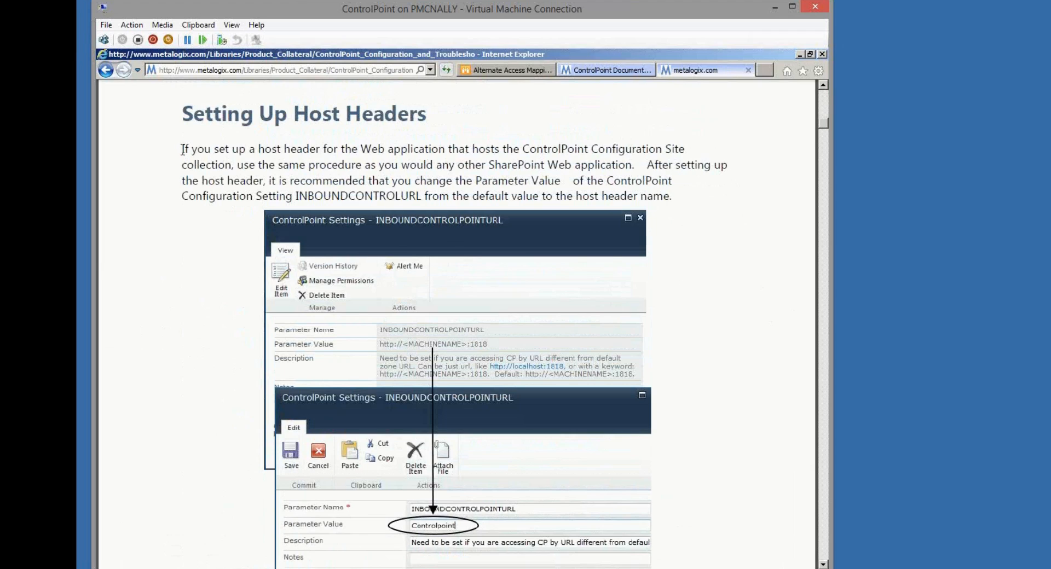
left_click_drag(183, 150, 638, 161)
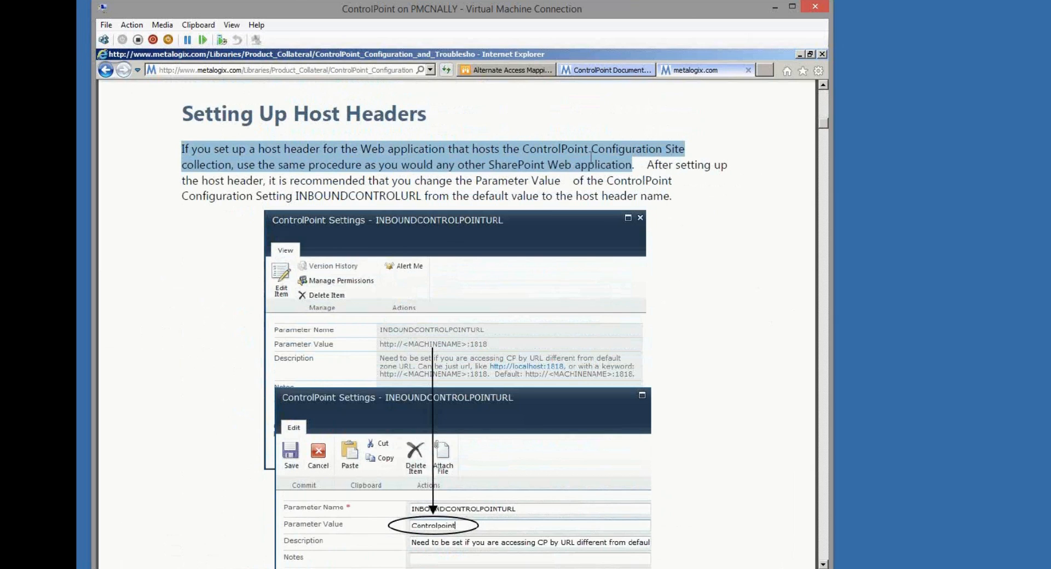
left_click(590, 158)
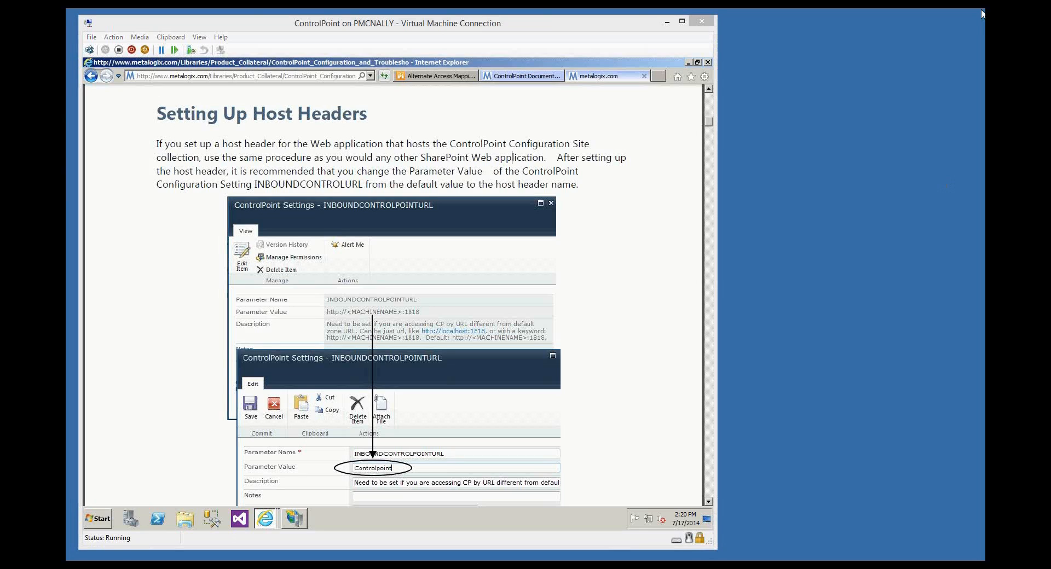
left_click(523, 77)
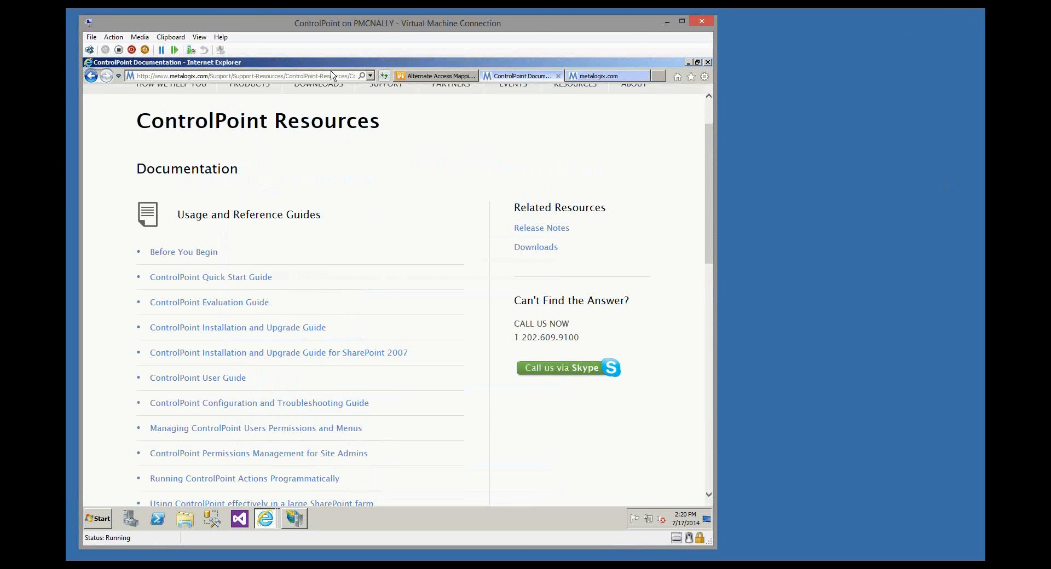
left_click(333, 75)
type("http:")
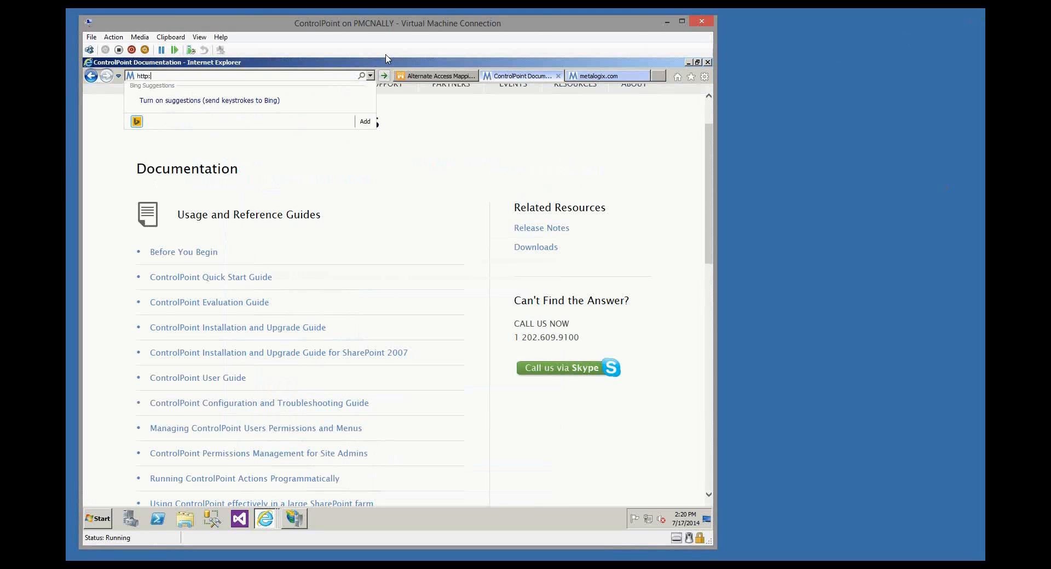
type("//controlpoint/")
key("Return")
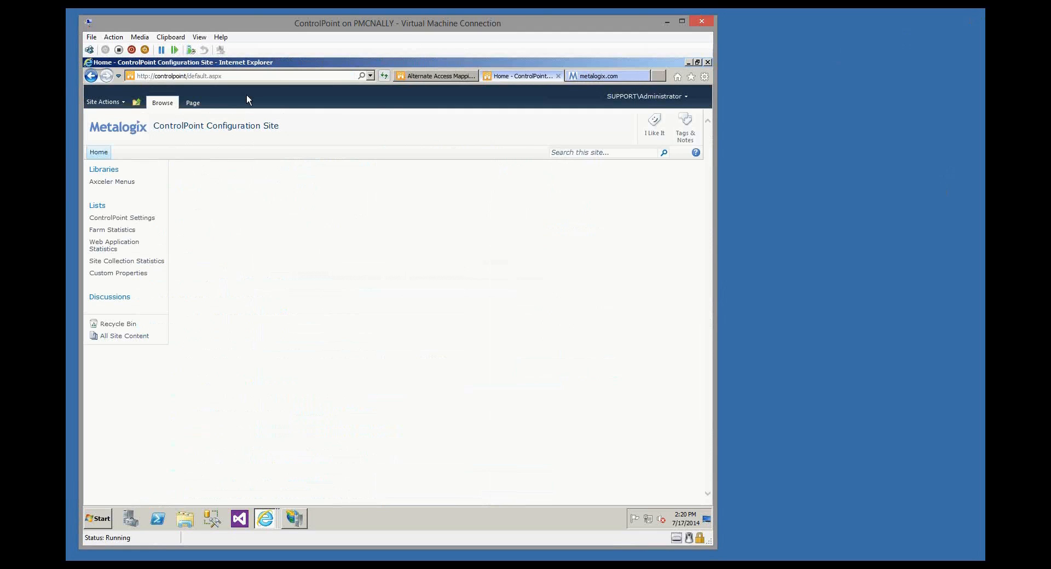
- View the ControlPoint launch shortcuts in the Metalogix program folder, and return to the Configuration Site without launching any
left_click(97, 519)
left_click(112, 480)
left_click(109, 352)
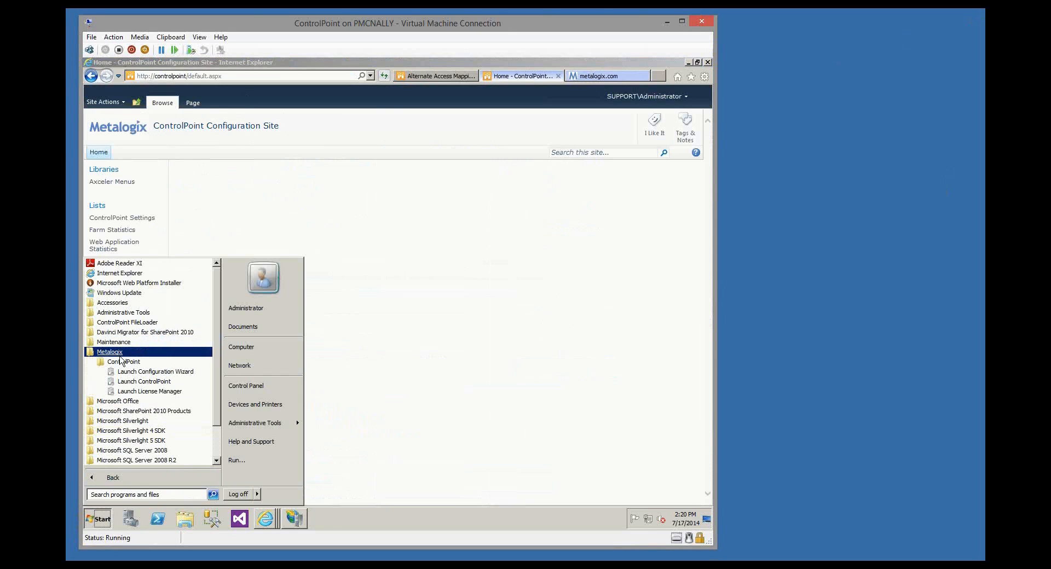
left_click(124, 362)
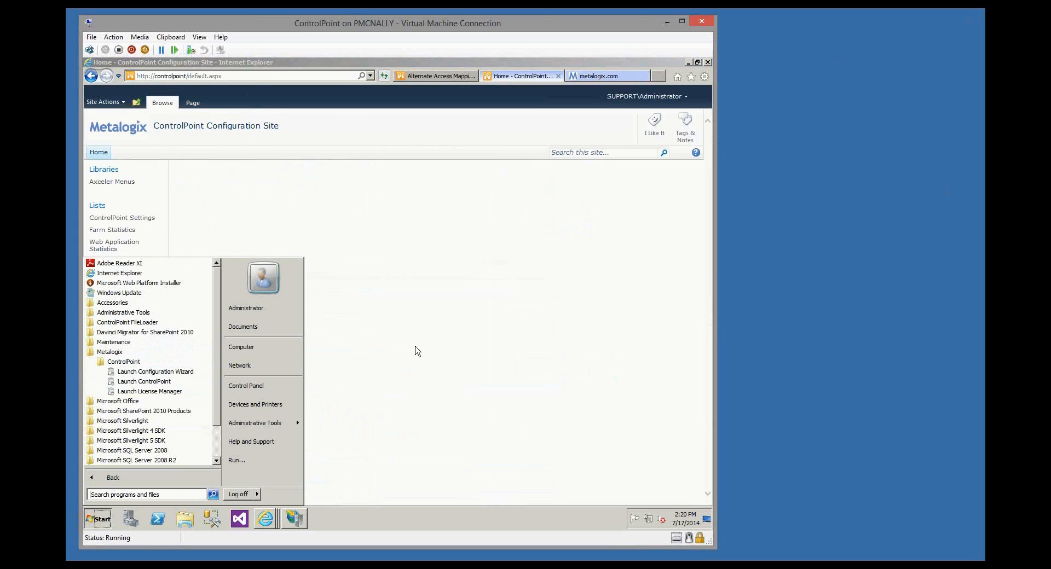
left_click(167, 152)
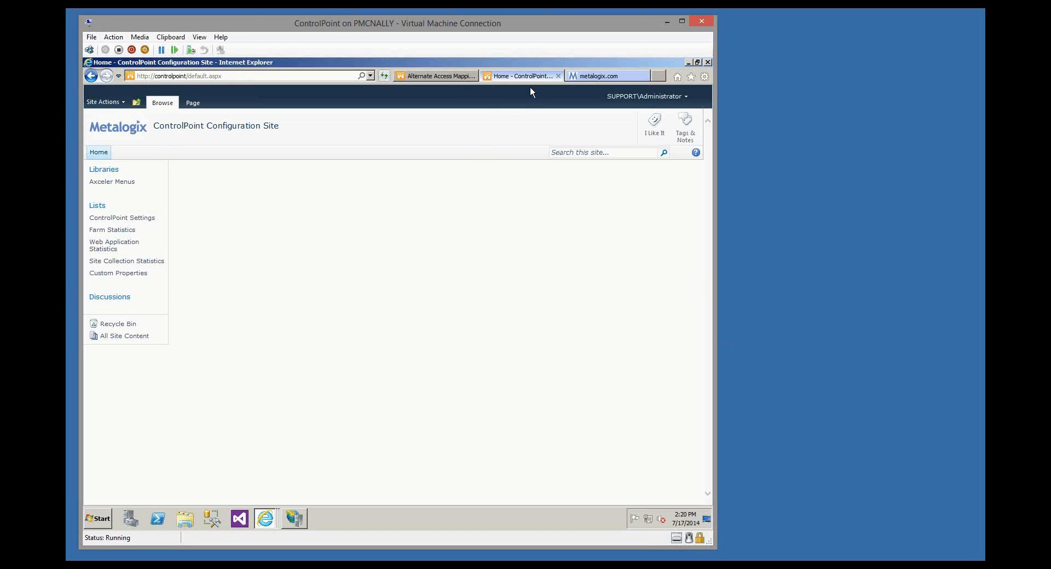
left_click(591, 80)
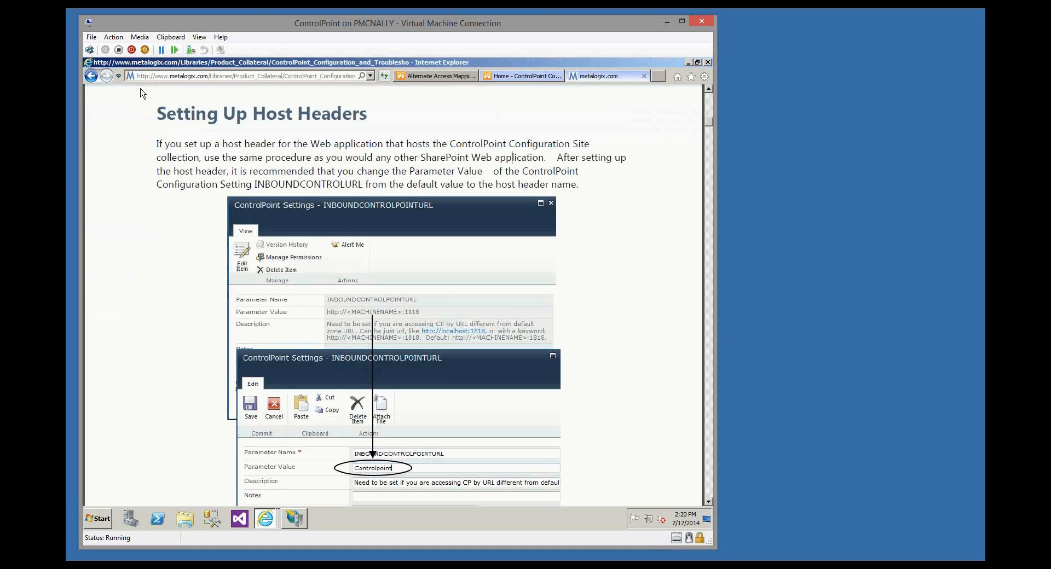
left_click(91, 79)
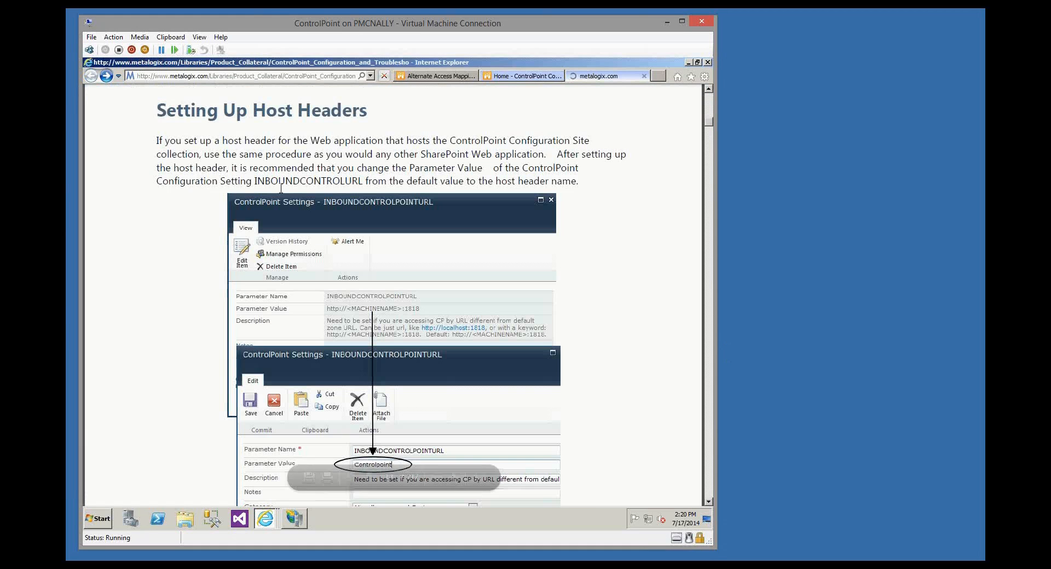
left_click(291, 77)
type("ht")
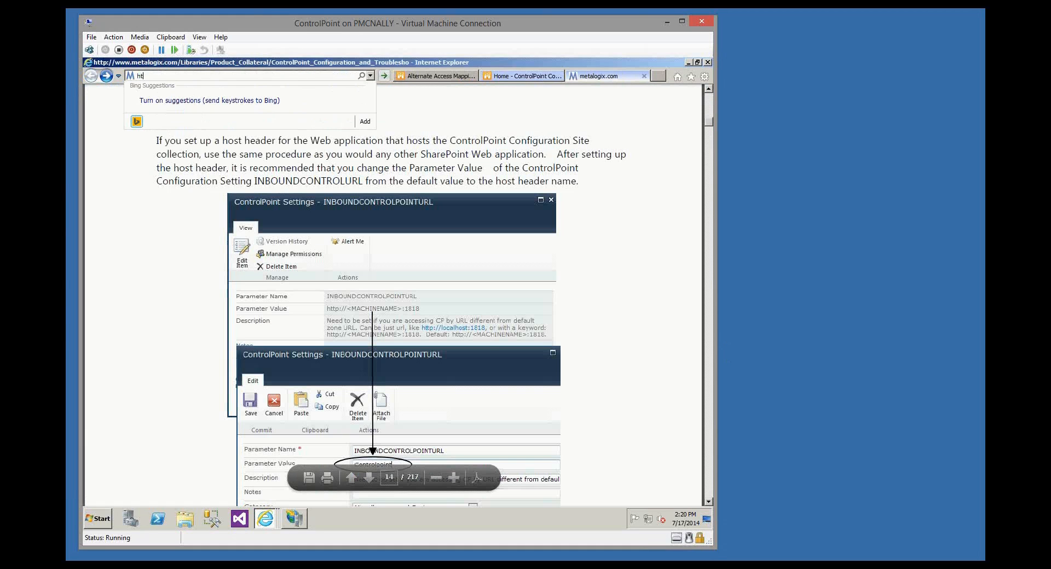
type("tp://")
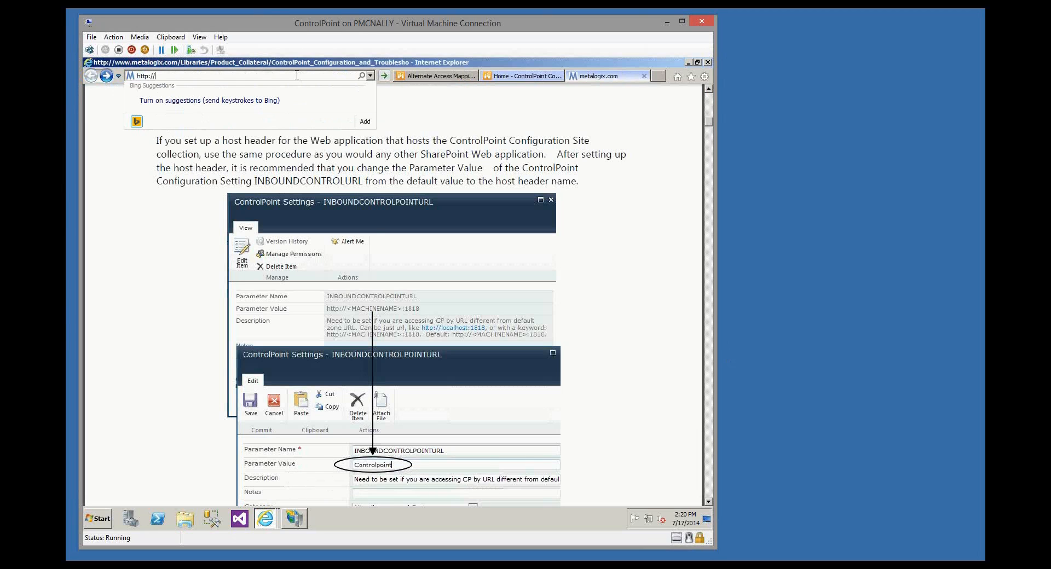
type("metalogix.com/")
key("Return")
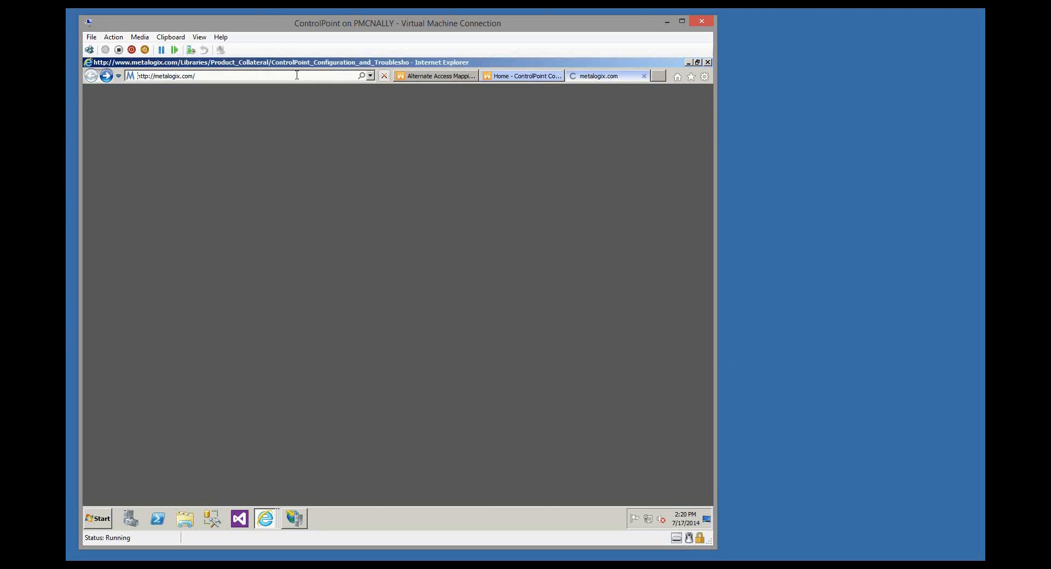
- Open the ControlPoint documentation from the site's Product Downloads and Resources page and look over its Usage and Reference Guides
mouse_move(391, 152)
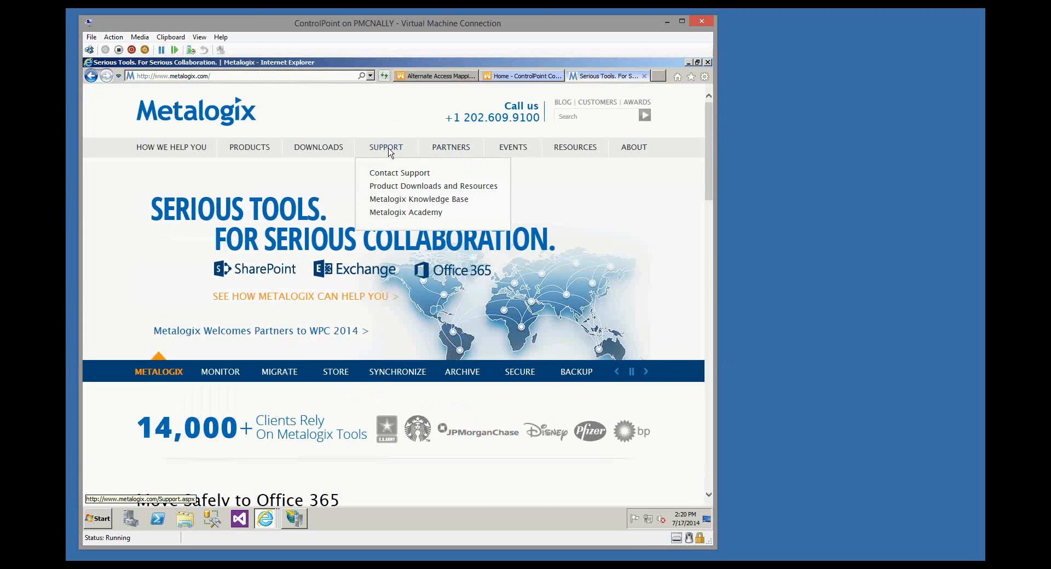
left_click(389, 187)
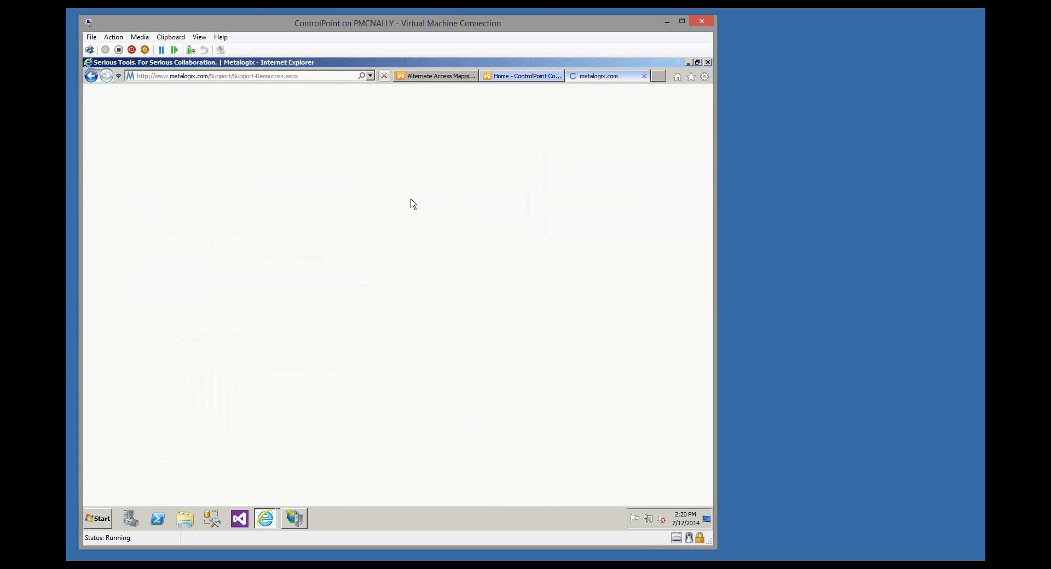
scroll(241, 290, "down", 6)
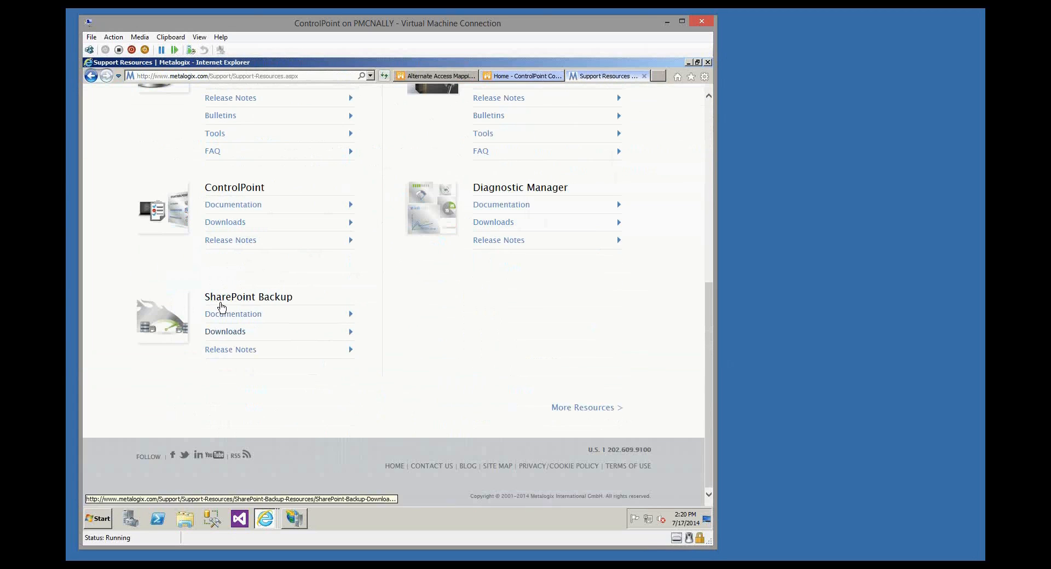
left_click(221, 209)
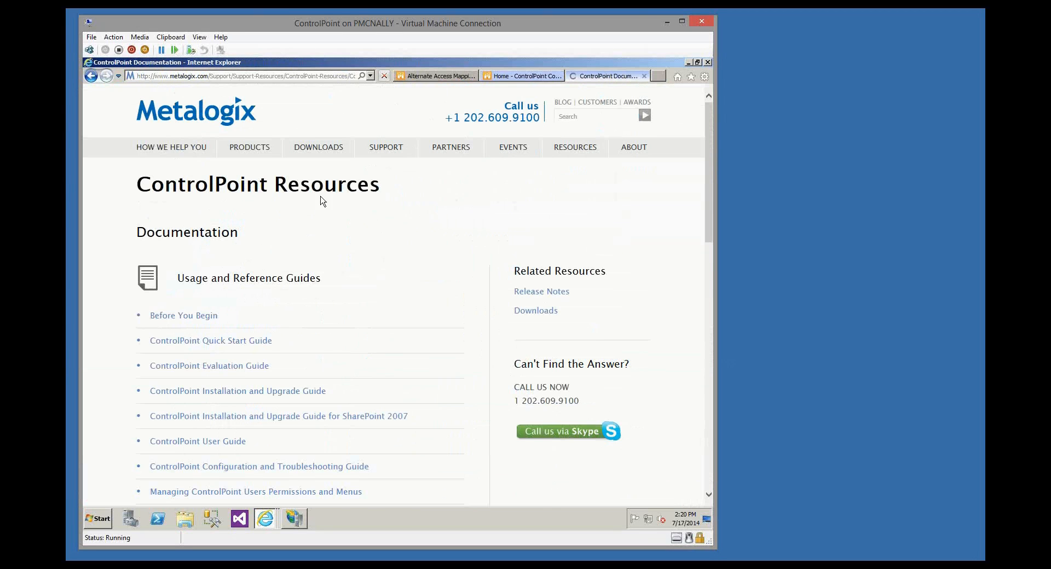
scroll(390, 292, "down", 3)
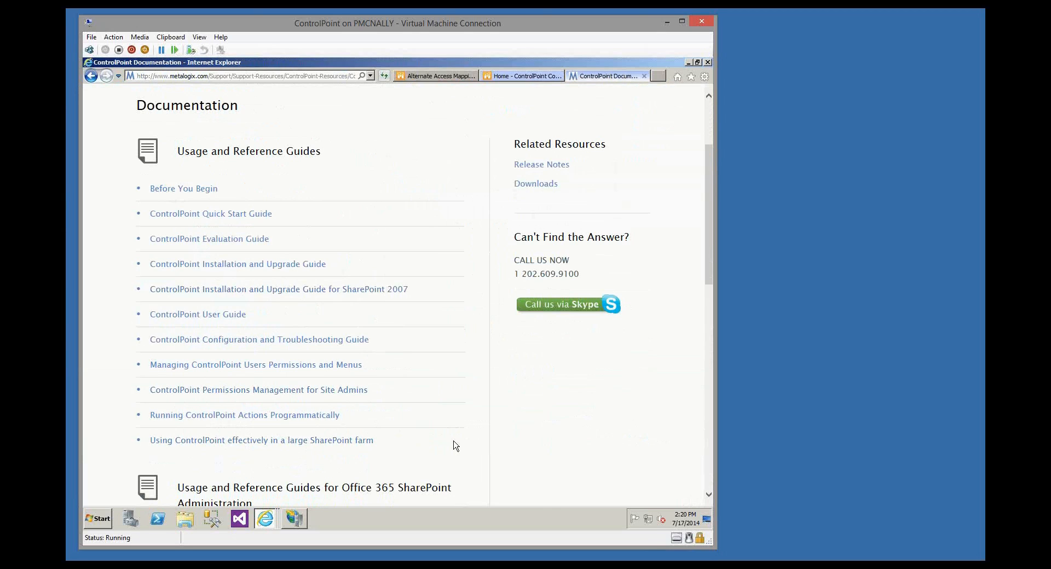
scroll(482, 230, "up", 3)
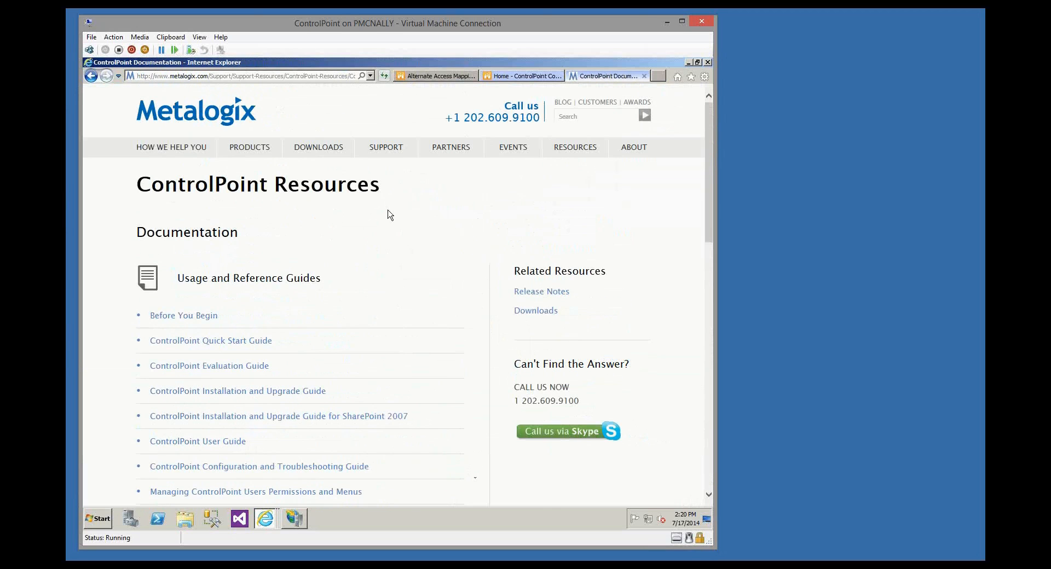
- Highlight the support phone number on the ControlPoint Resources page, and open the site's Contact Support page
left_click_drag(518, 402, 579, 400)
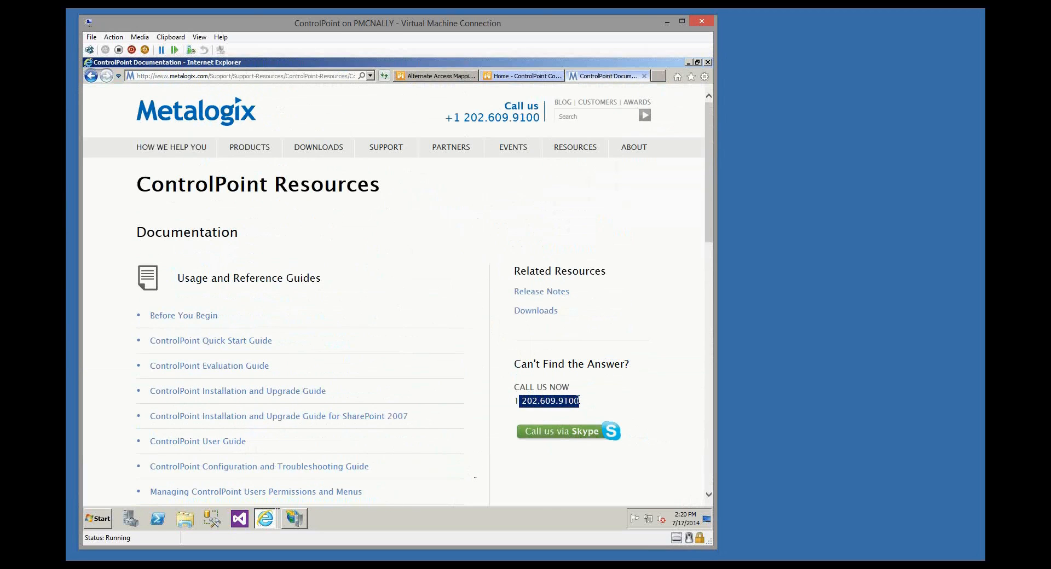
left_click(485, 244)
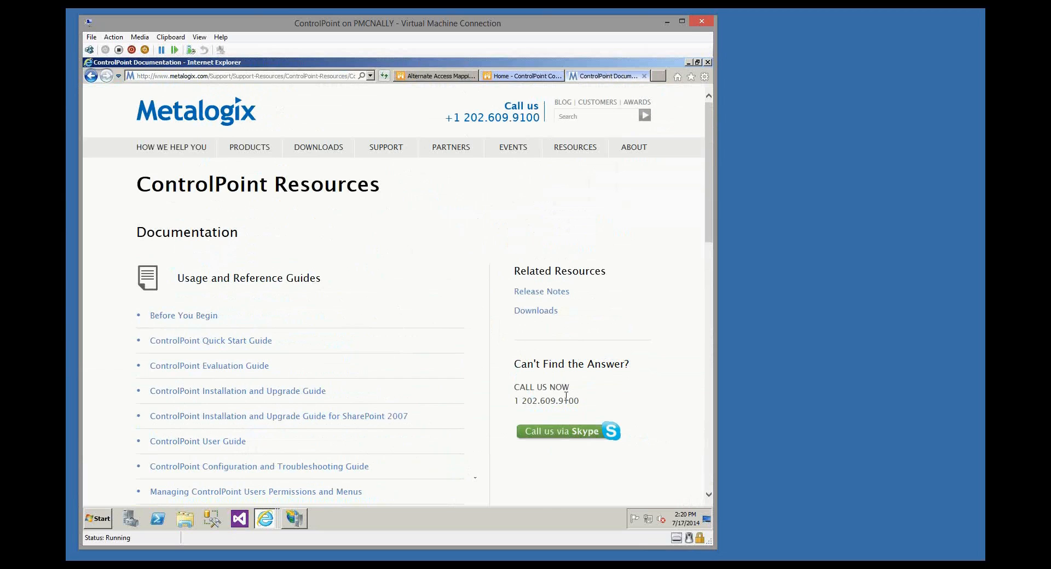
mouse_move(390, 149)
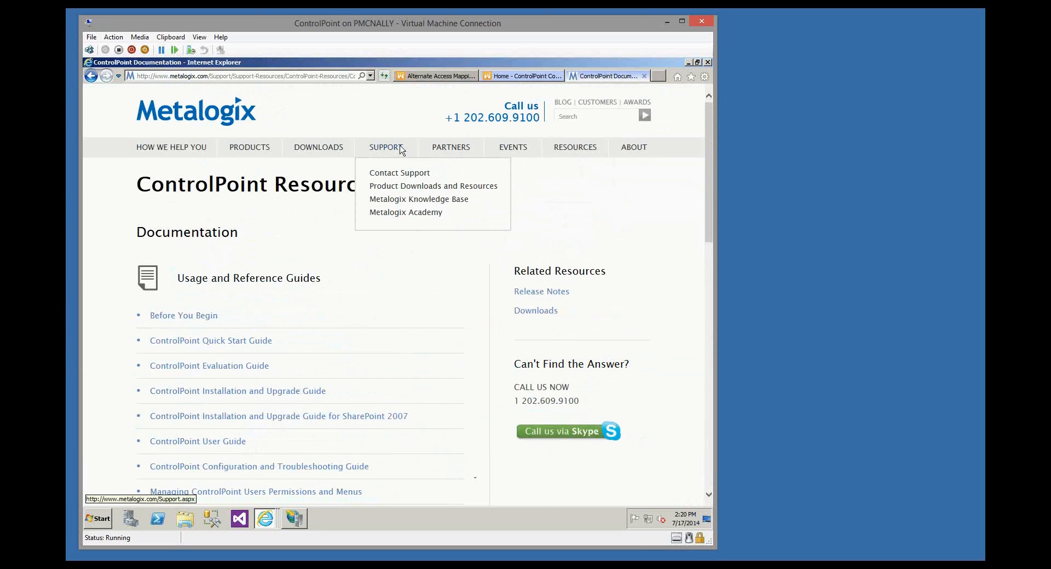
left_click(411, 174)
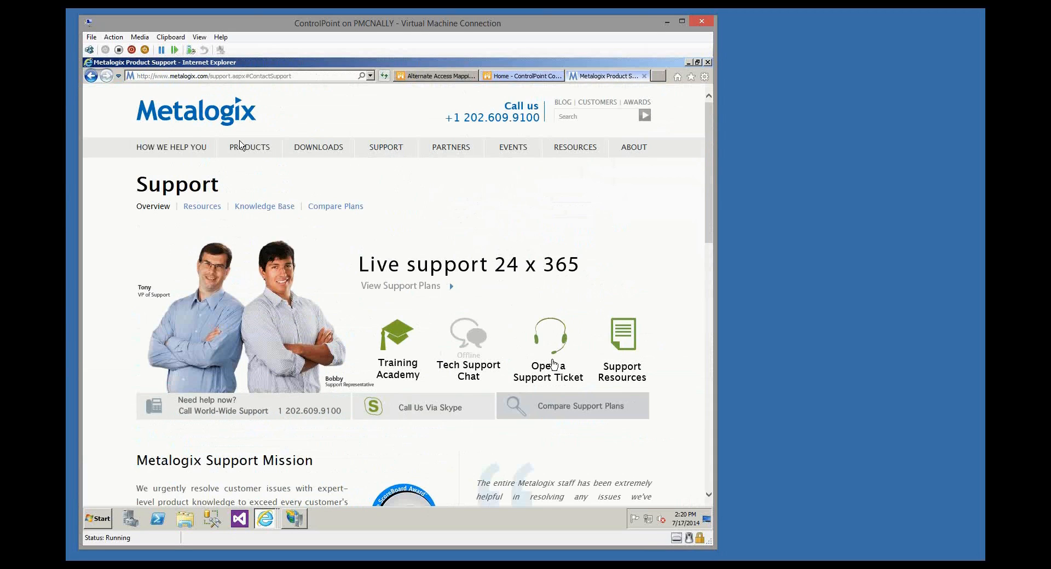
- Open the Metalogix Academy page from the support section and go to its Quick Takes schedule
mouse_move(251, 154)
mouse_move(391, 150)
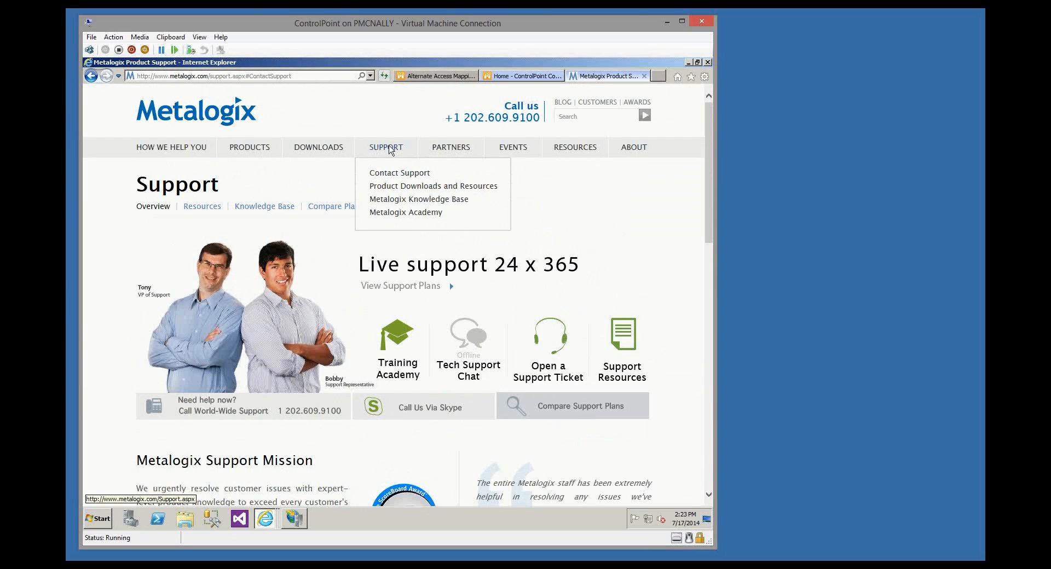
left_click(422, 215)
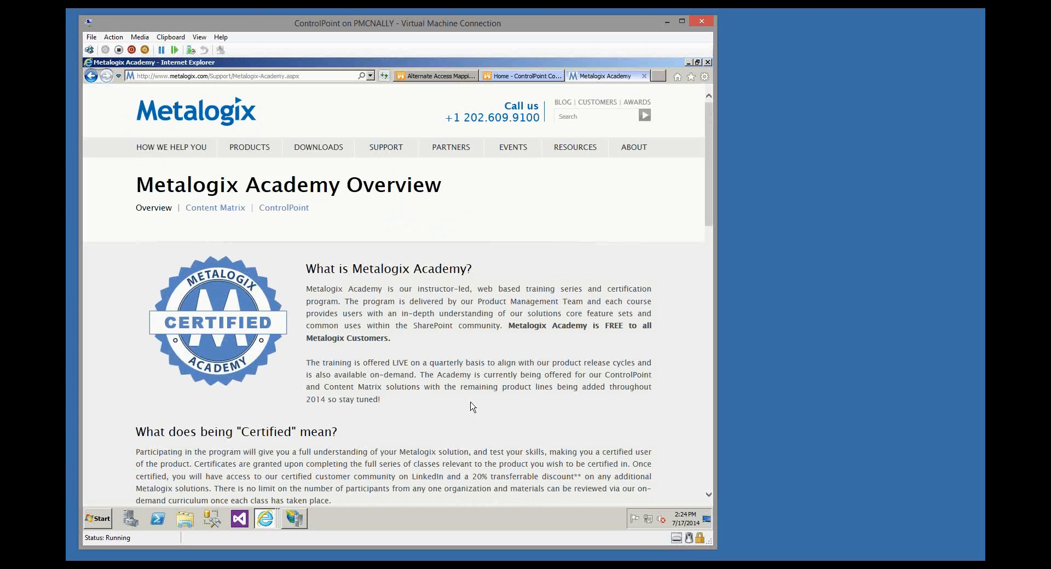
scroll(471, 416, "down", 15)
scroll(461, 372, "up", 1)
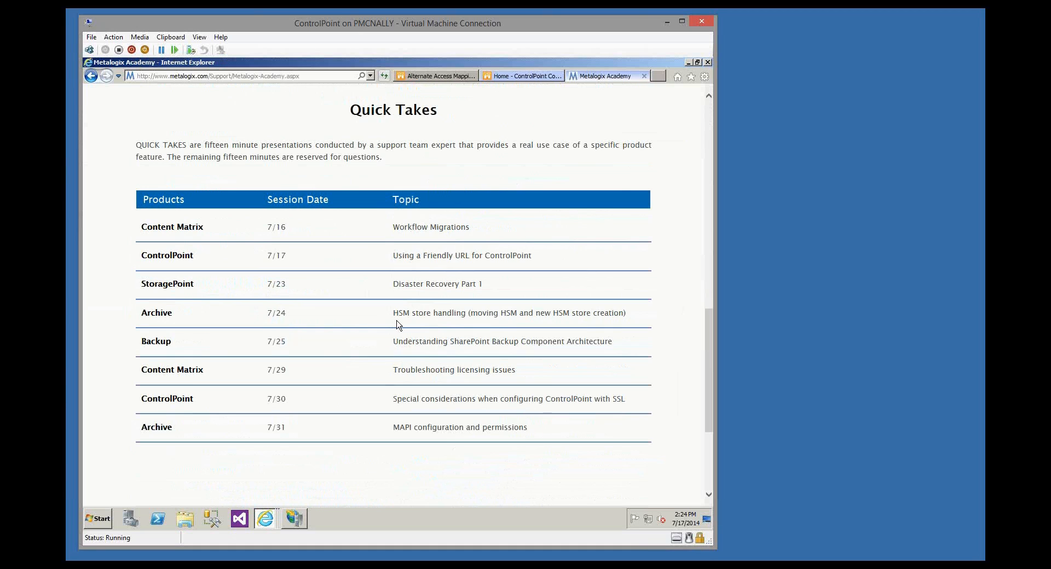
- Review the Classes By Academy lists and Quick Takes sessions, highlighting the topic "Special considerations when configuring ControlPoint with SSL"
scroll(399, 328, "up", 5)
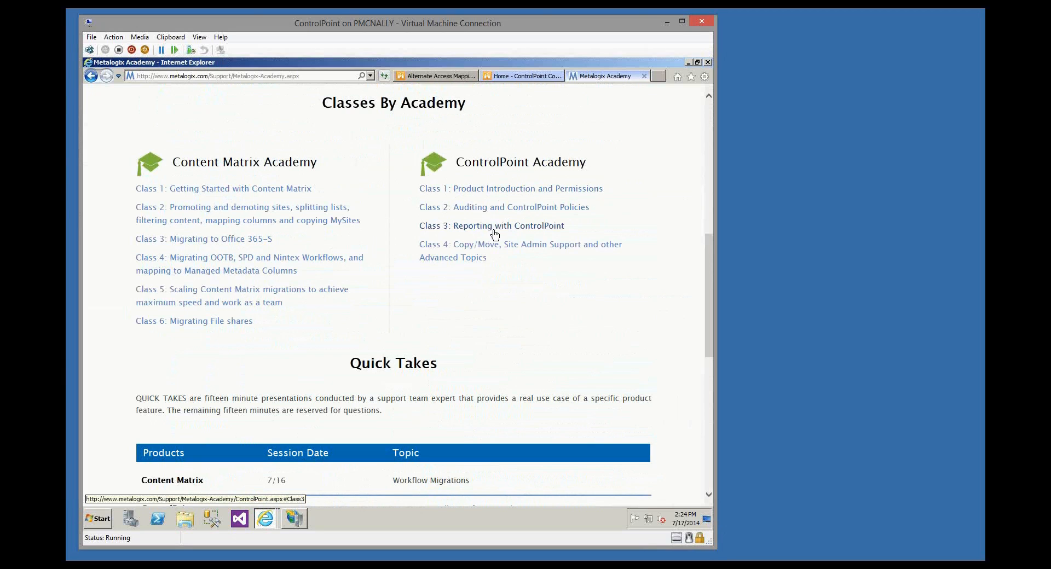
scroll(487, 295, "down", 2)
scroll(487, 299, "down", 2)
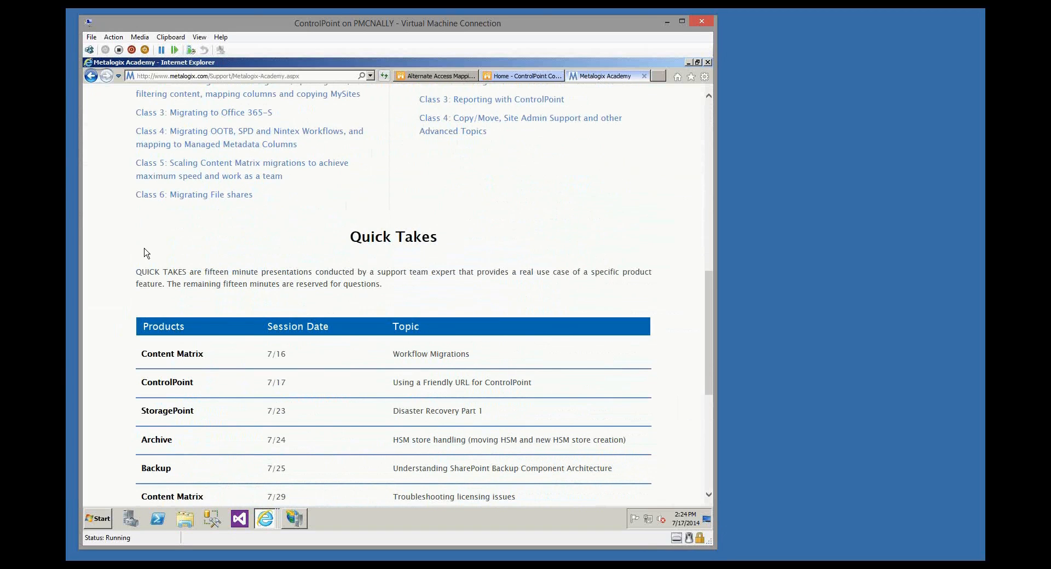
scroll(273, 300, "down", 2)
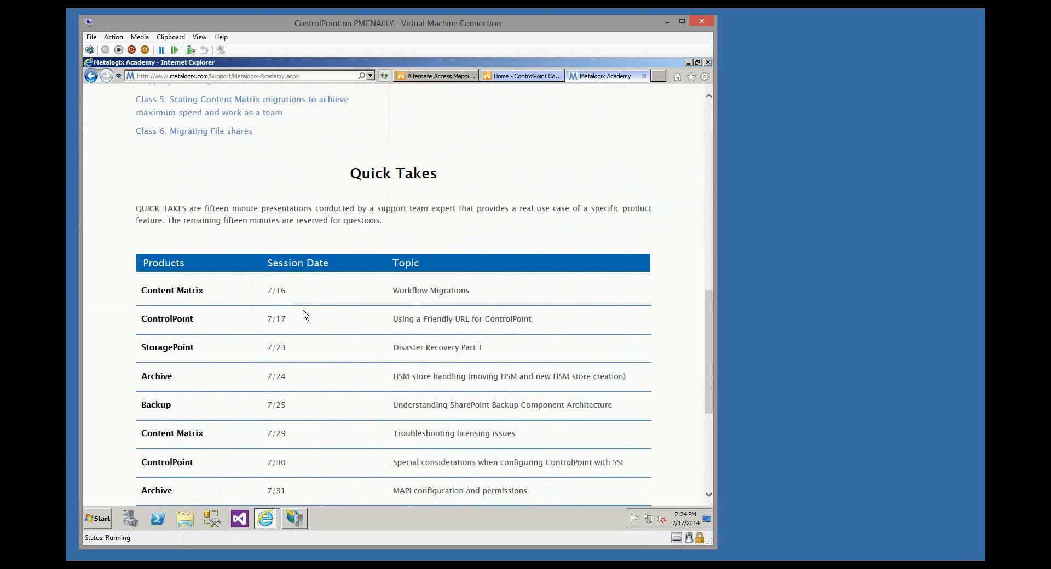
scroll(309, 311, "down", 2)
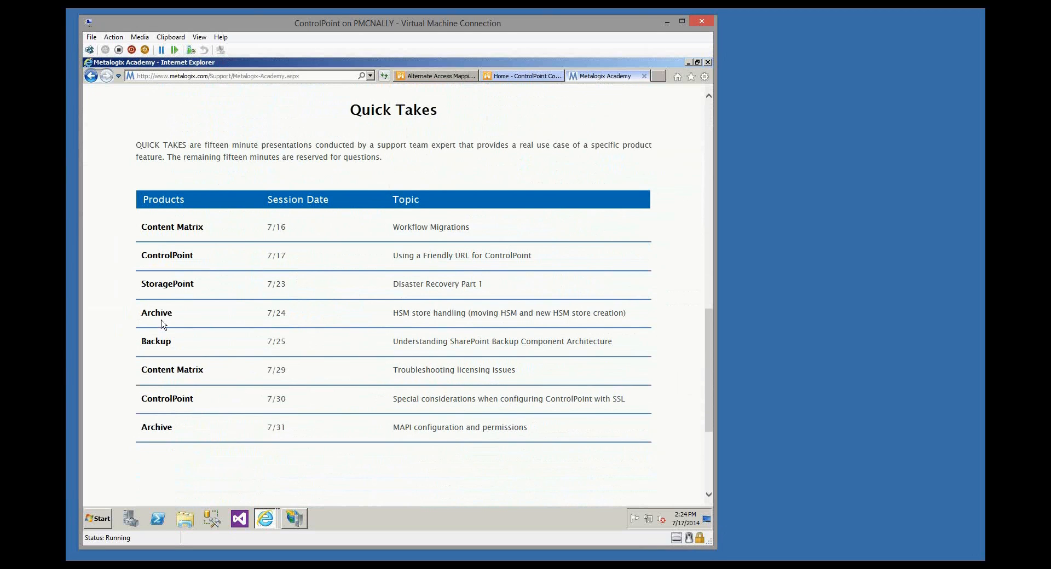
scroll(367, 164, "up", 5)
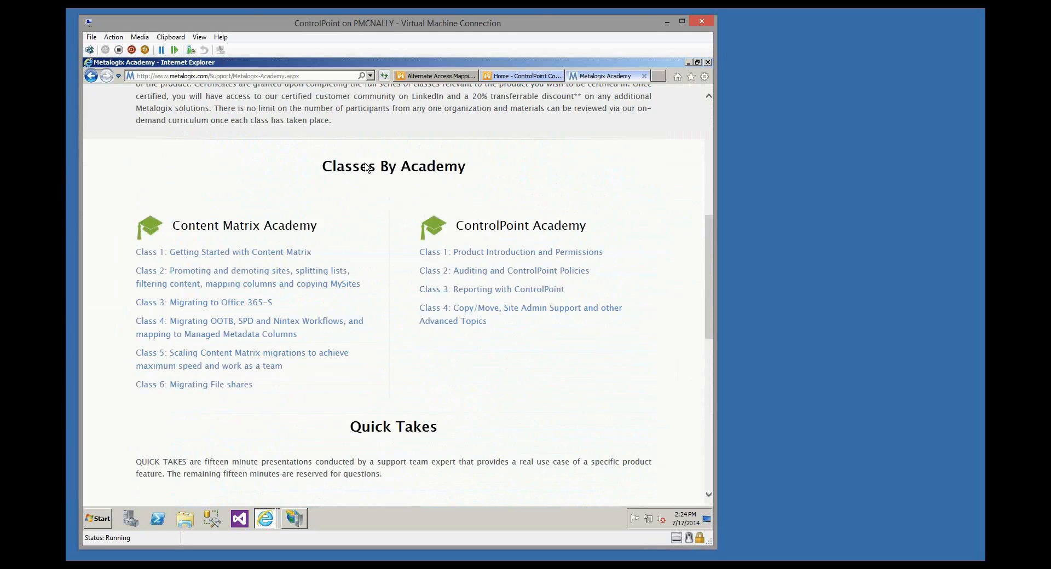
scroll(366, 168, "down", 5)
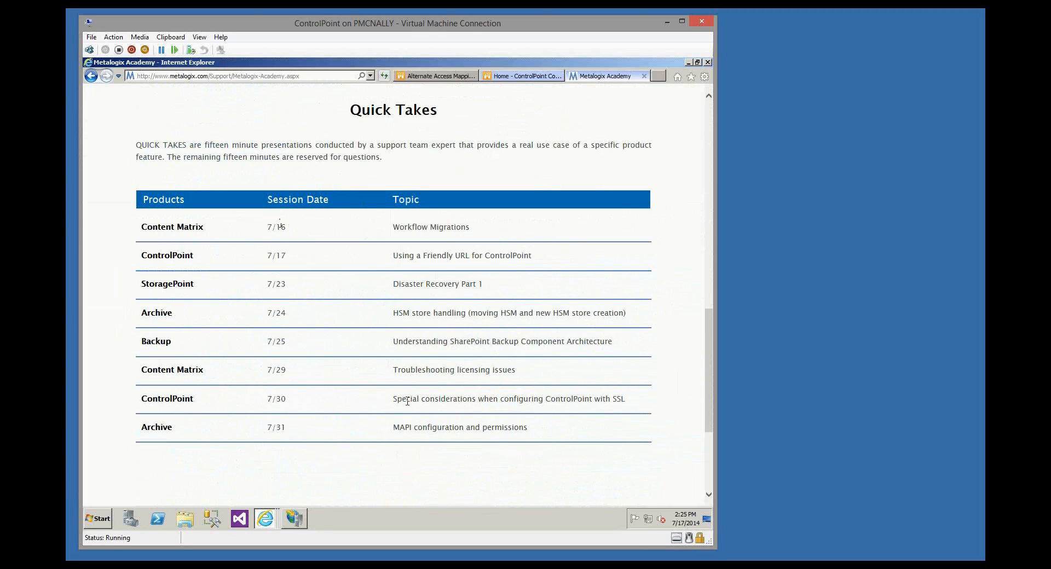
left_click_drag(393, 400, 620, 405)
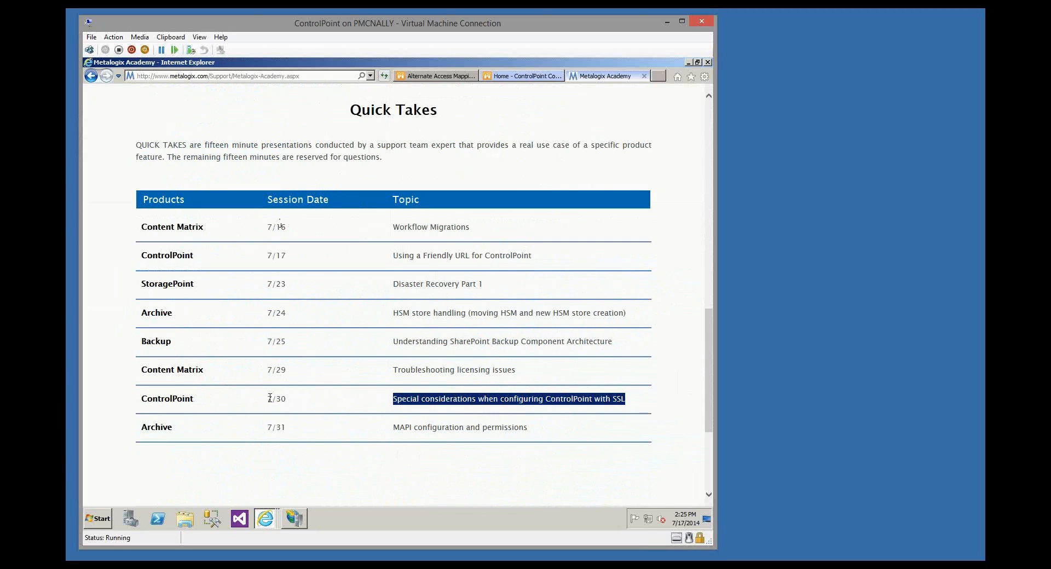